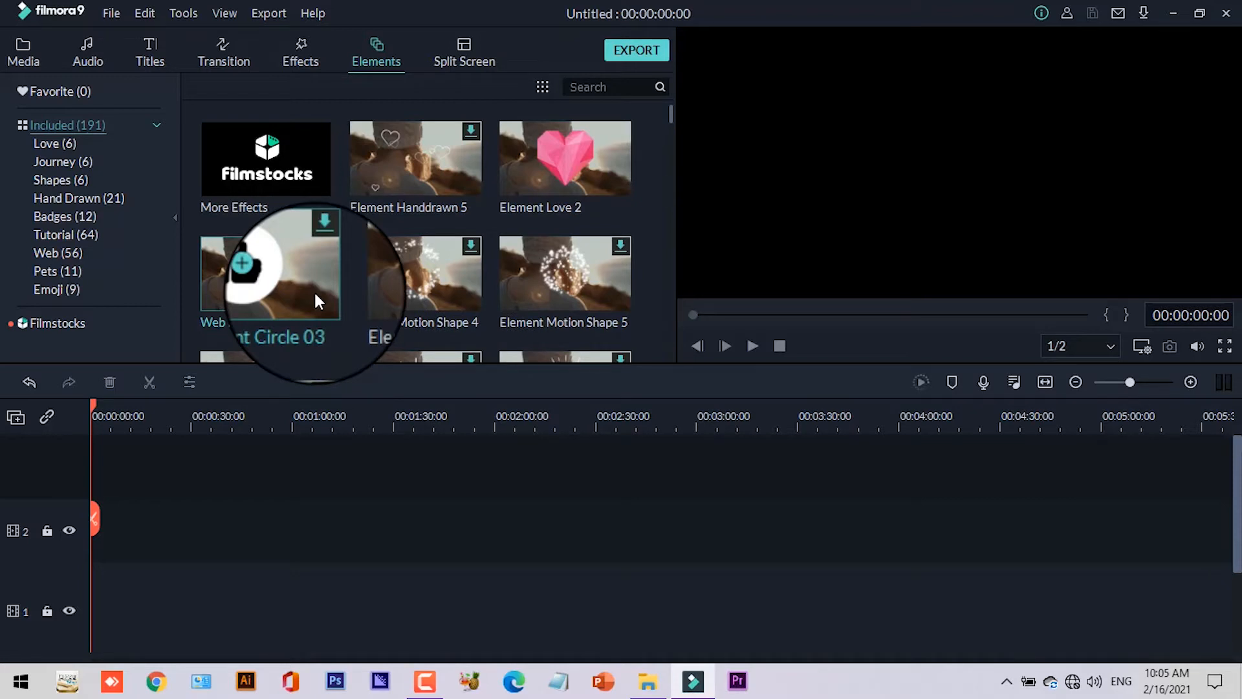
# Step: Browse the included elements library to examine the available emoji, hand-drawn, web, tutorial, pet and badge elements
pyautogui.scroll(-3, 345, 289)
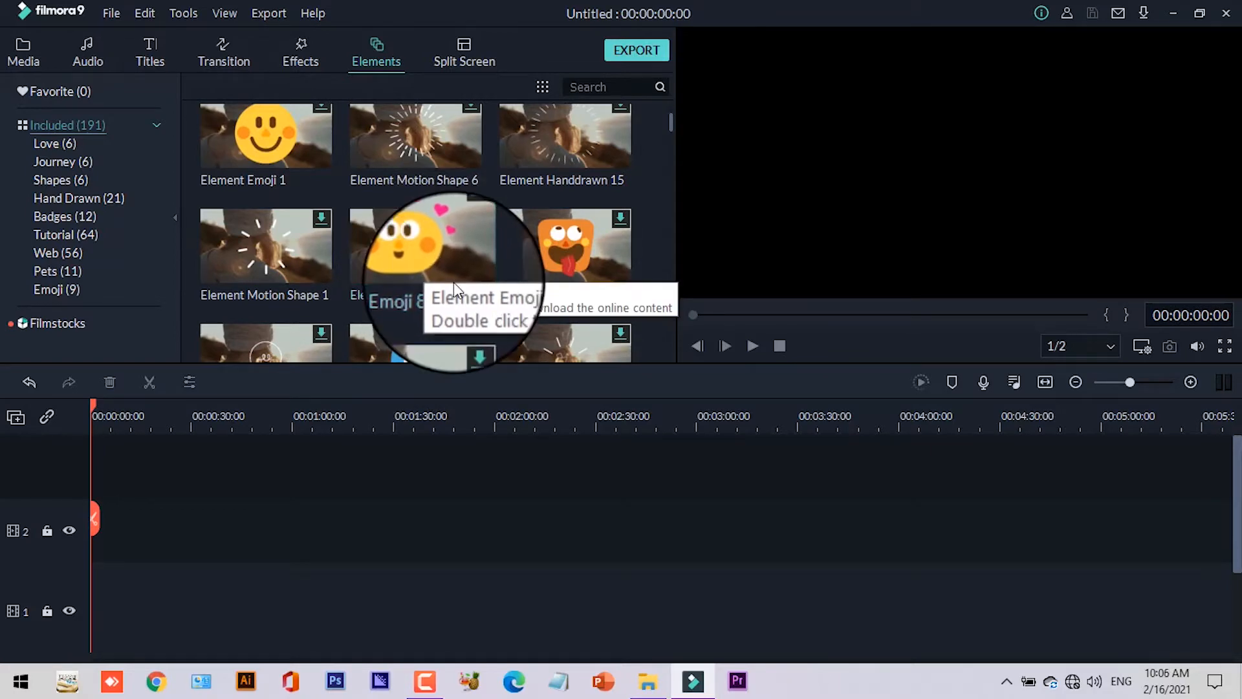
pyautogui.scroll(-3, 452, 282)
pyautogui.scroll(-5, 585, 304)
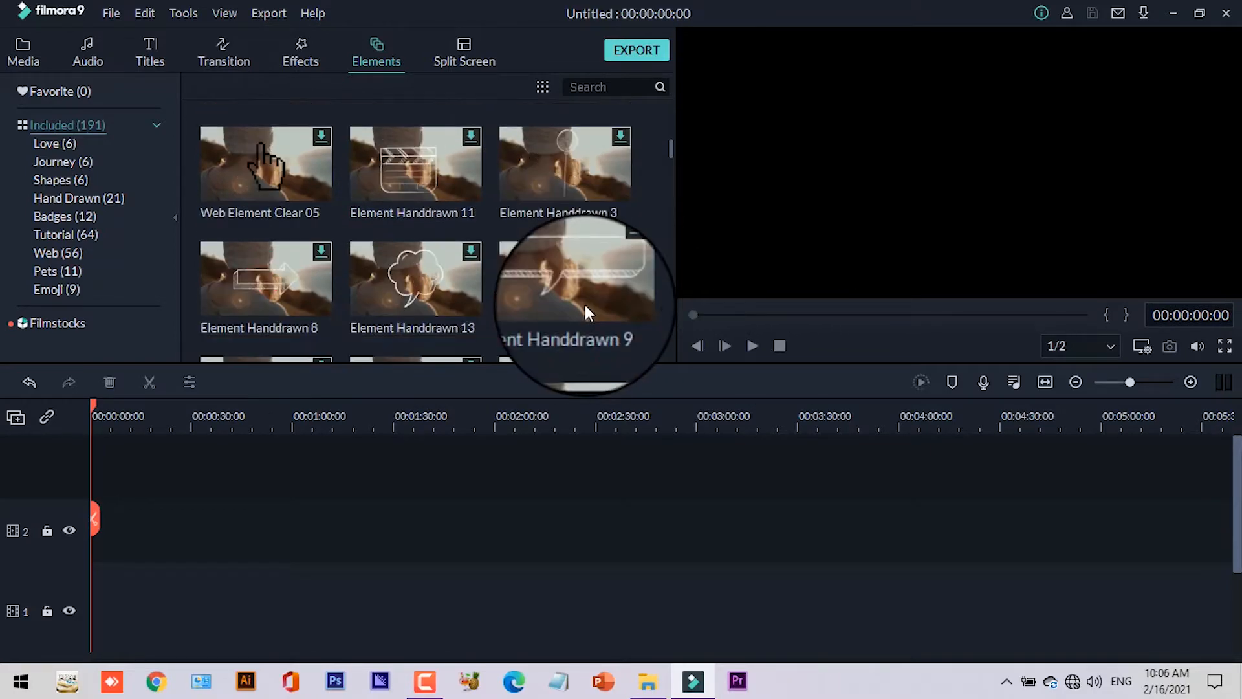
pyautogui.scroll(-5, 581, 304)
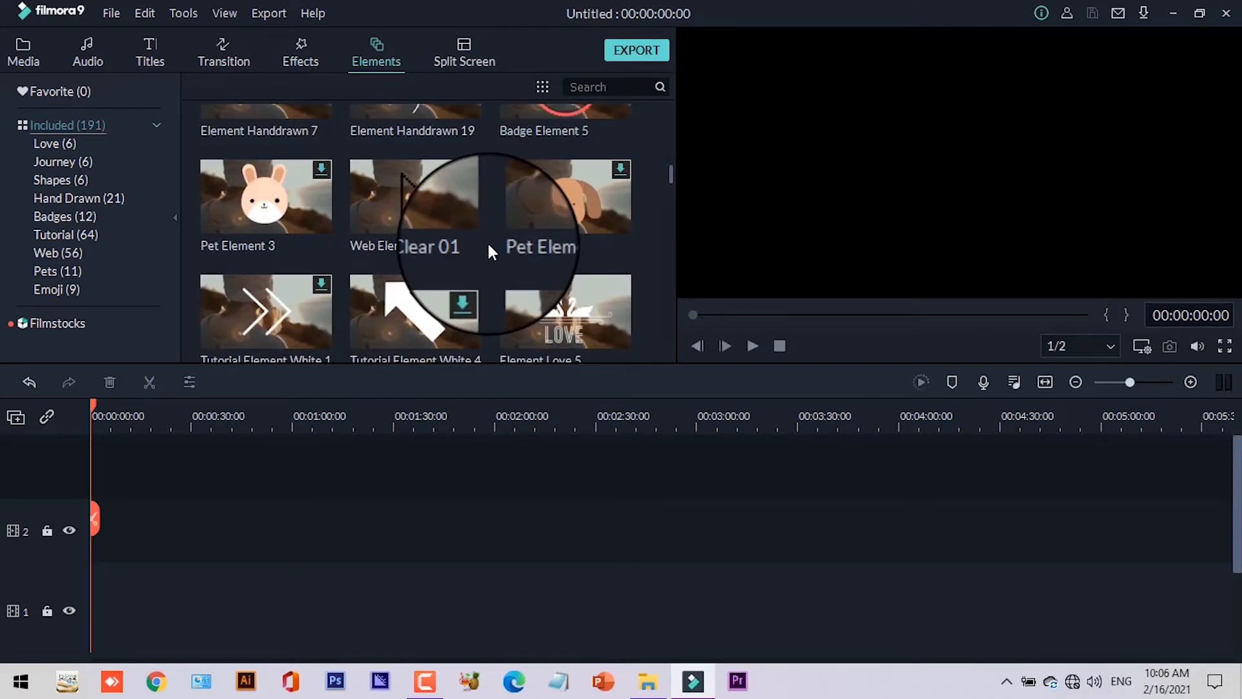
pyautogui.scroll(-5, 423, 297)
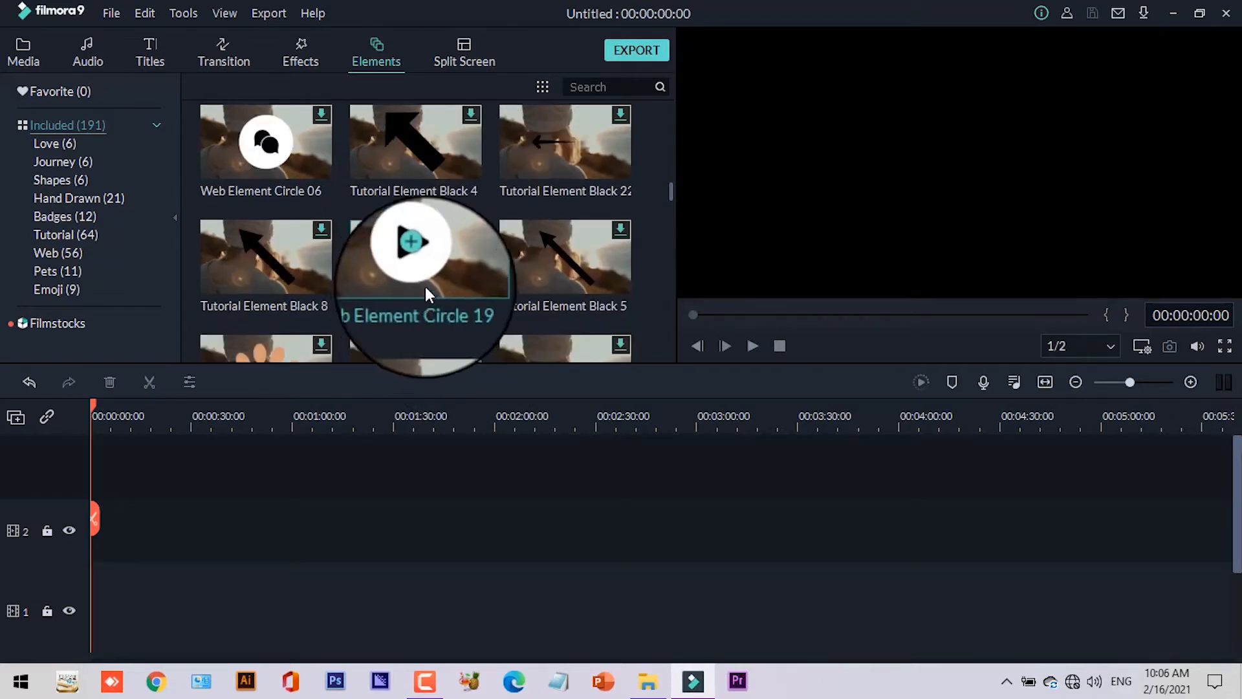
pyautogui.scroll(-3, 550, 301)
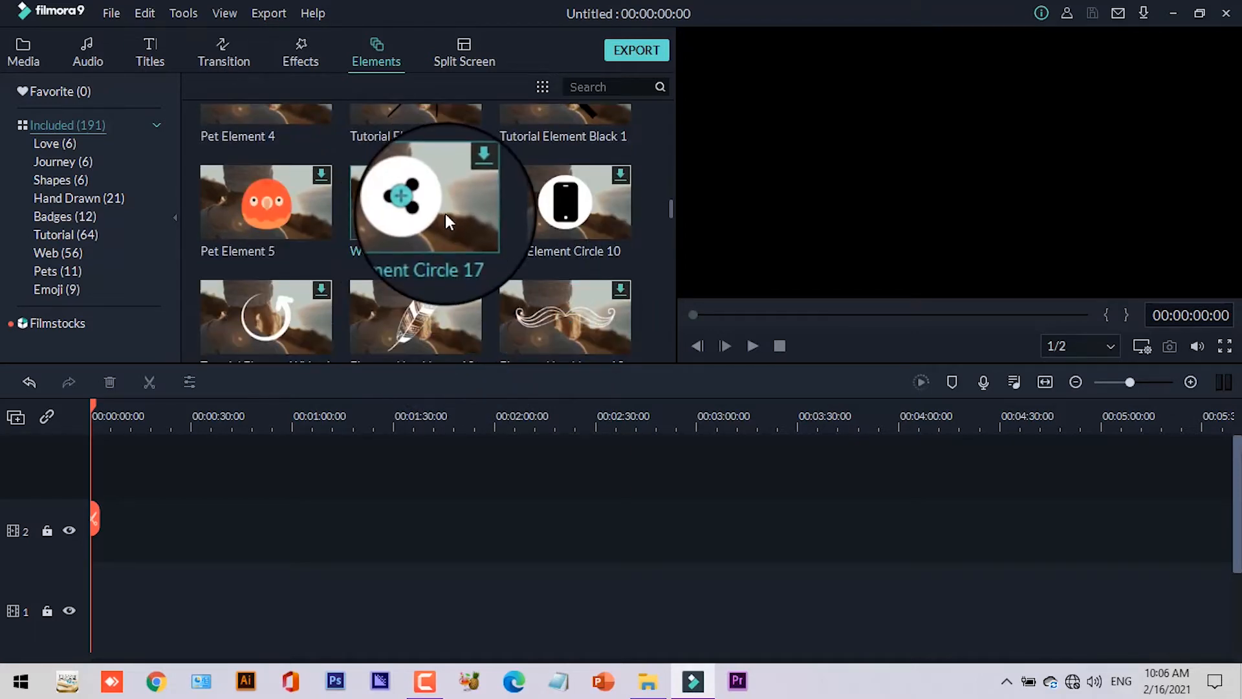
pyautogui.scroll(-3, 414, 289)
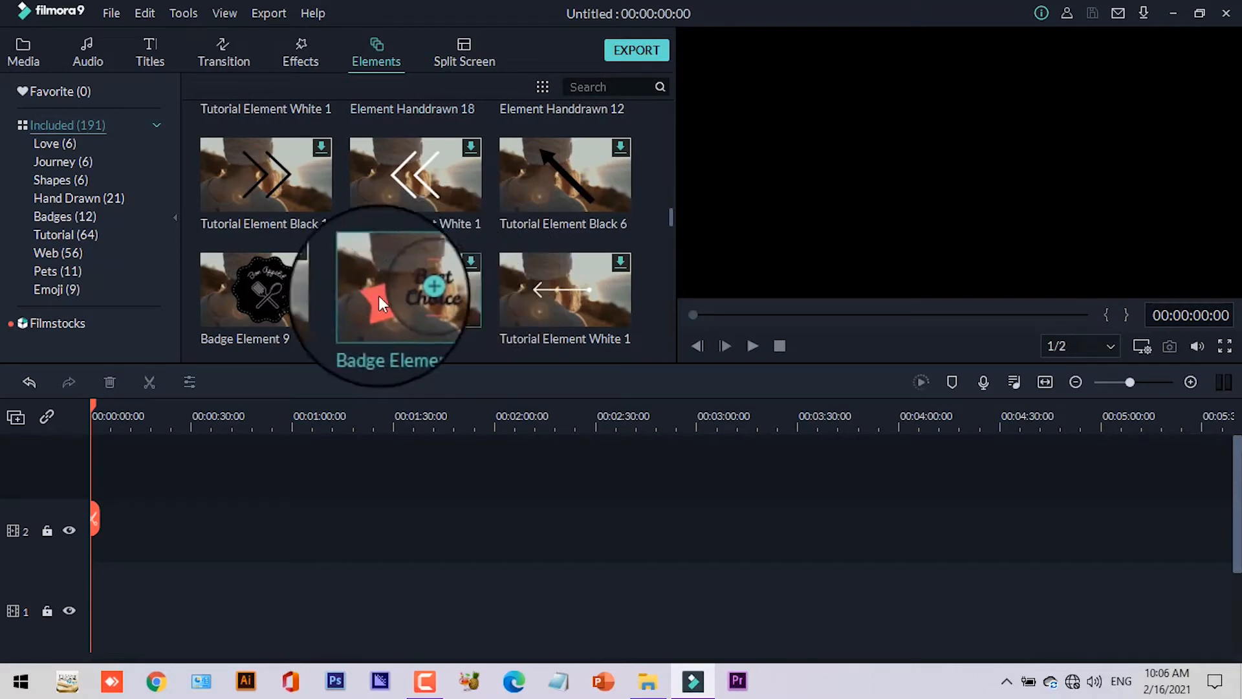
pyautogui.scroll(-3, 511, 294)
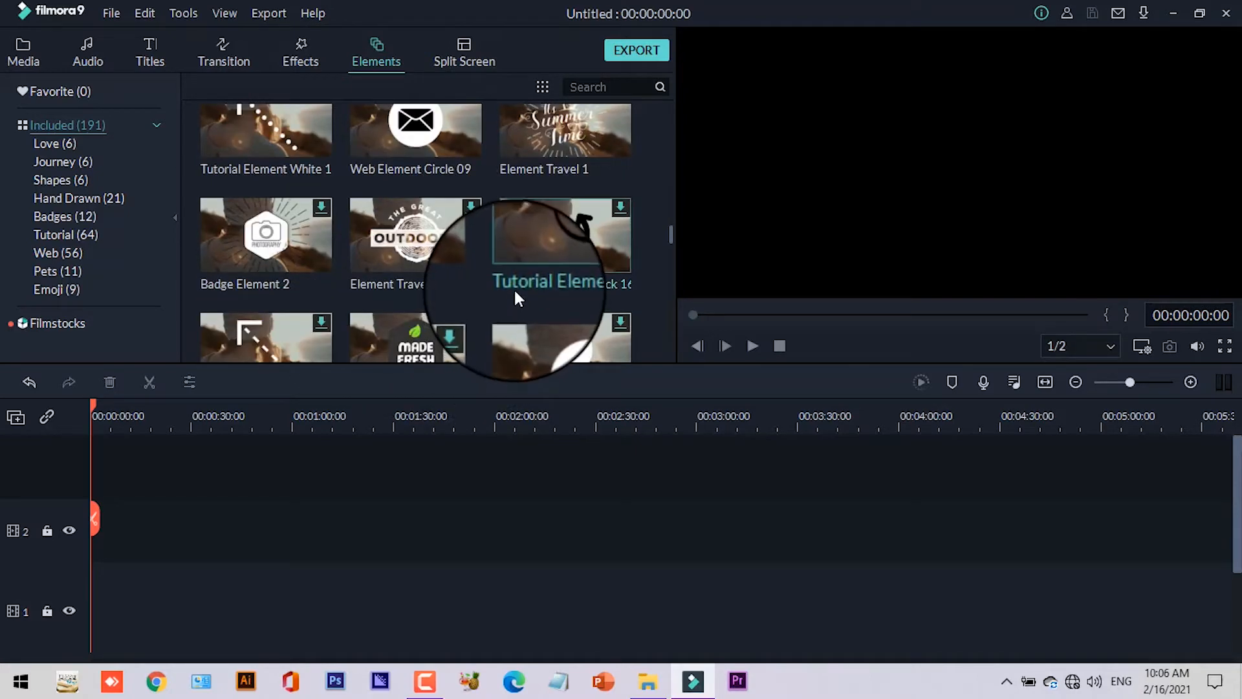
pyautogui.scroll(-3, 515, 292)
pyautogui.scroll(3, 515, 292)
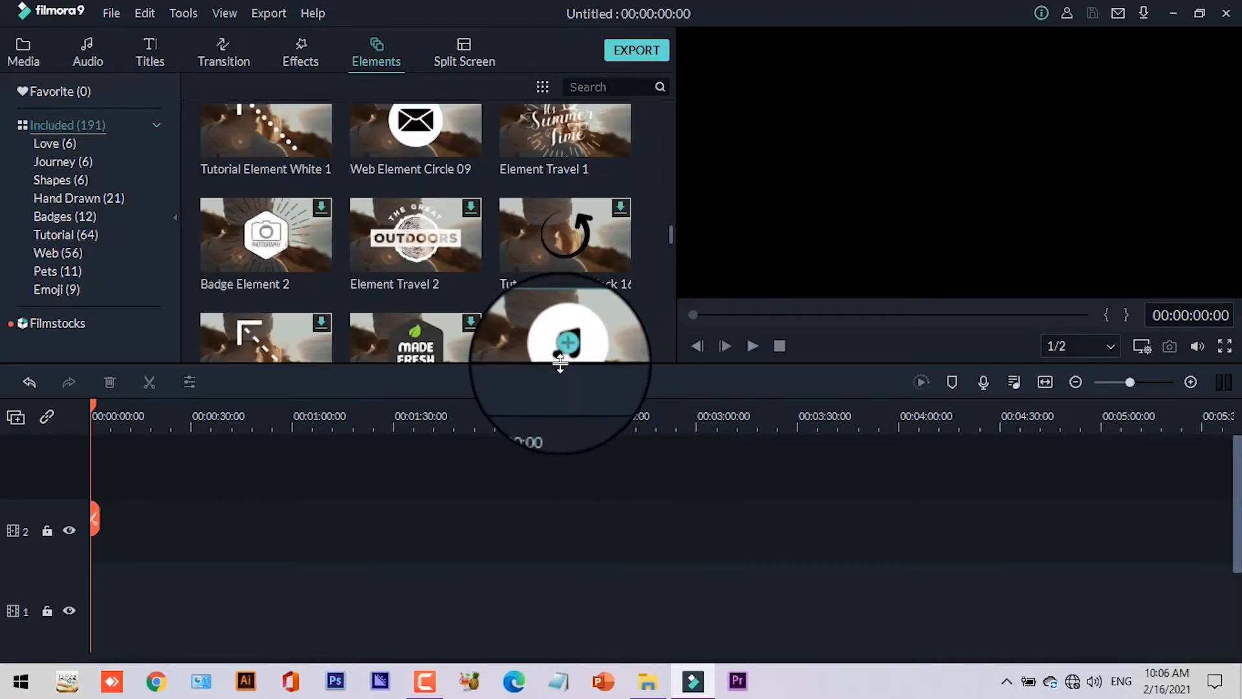
# Step: Import the 150647 butterfly image and the 1000+ Beautiful Ice Mountain video from the For FIlmora folder into the project media
pyautogui.click(25, 54)
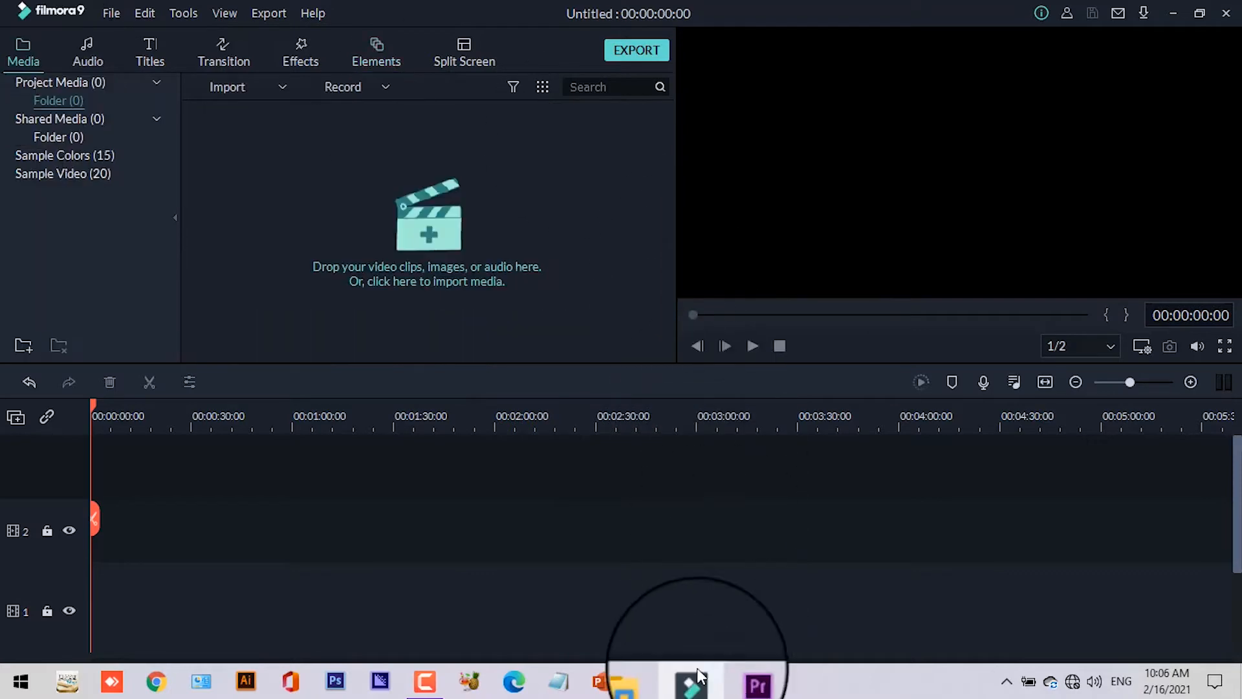
pyautogui.click(647, 681)
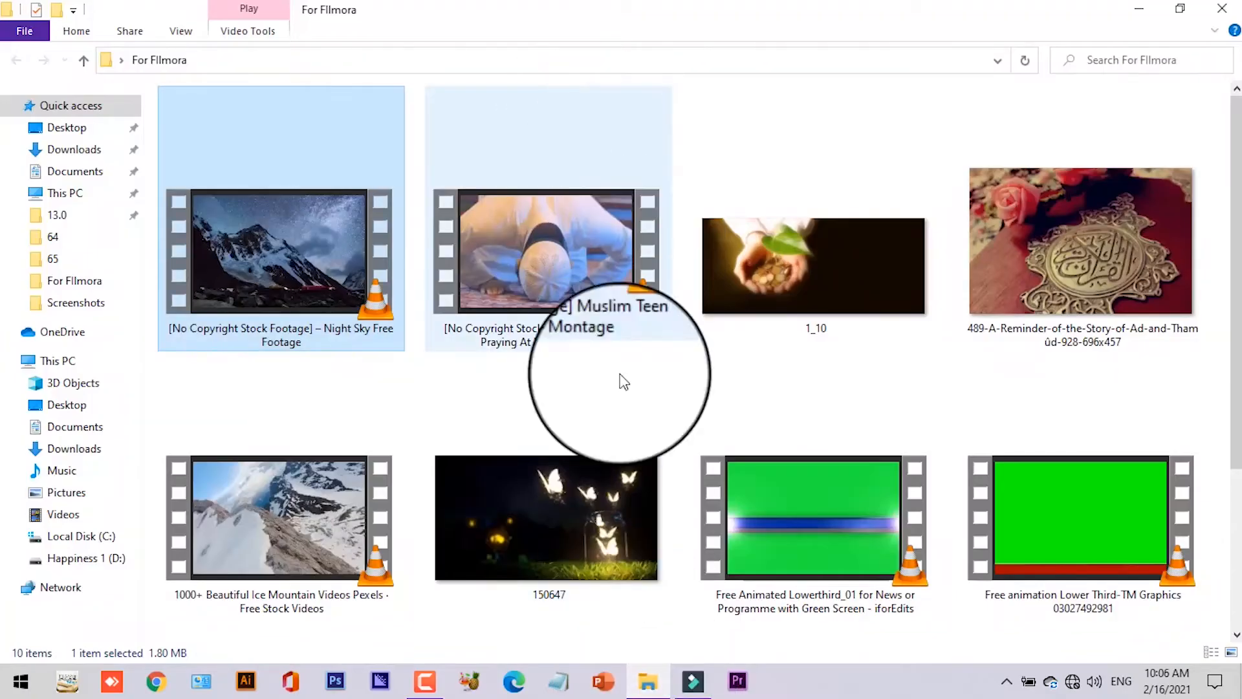
pyautogui.click(549, 495)
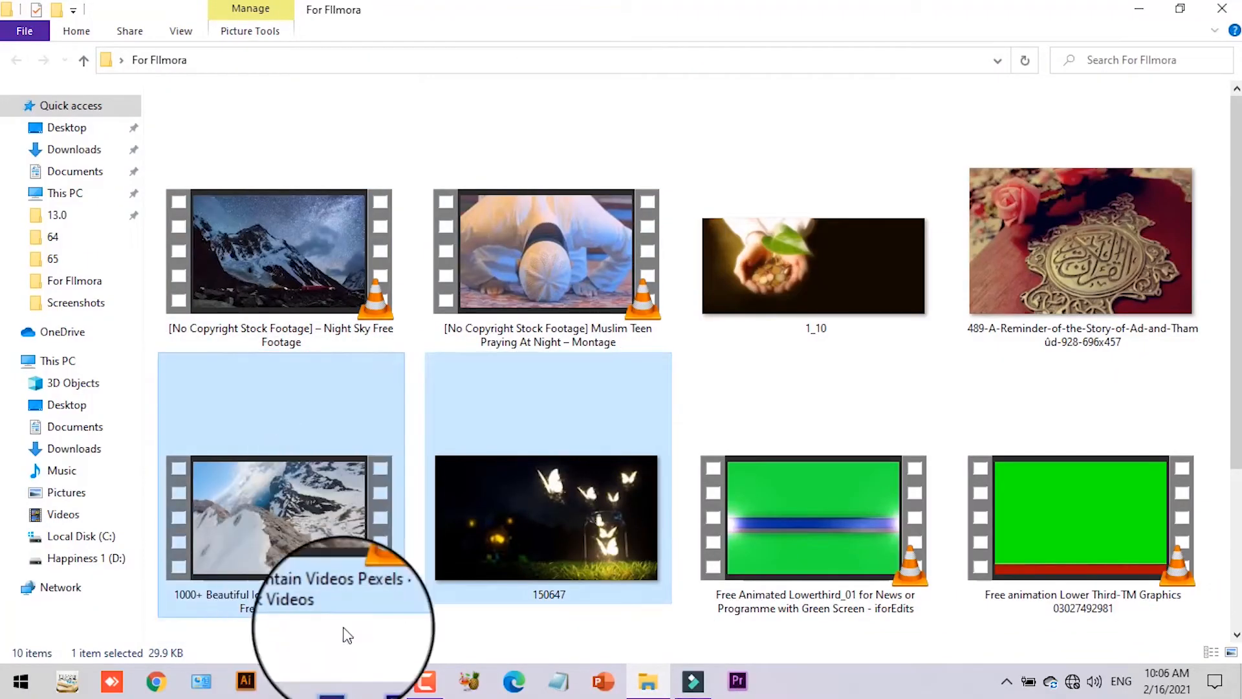
pyautogui.keyDown('ctrl'); pyautogui.click(278, 527); pyautogui.keyUp('ctrl')
pyautogui.moveTo(278, 527); pyautogui.dragTo(568, 222)
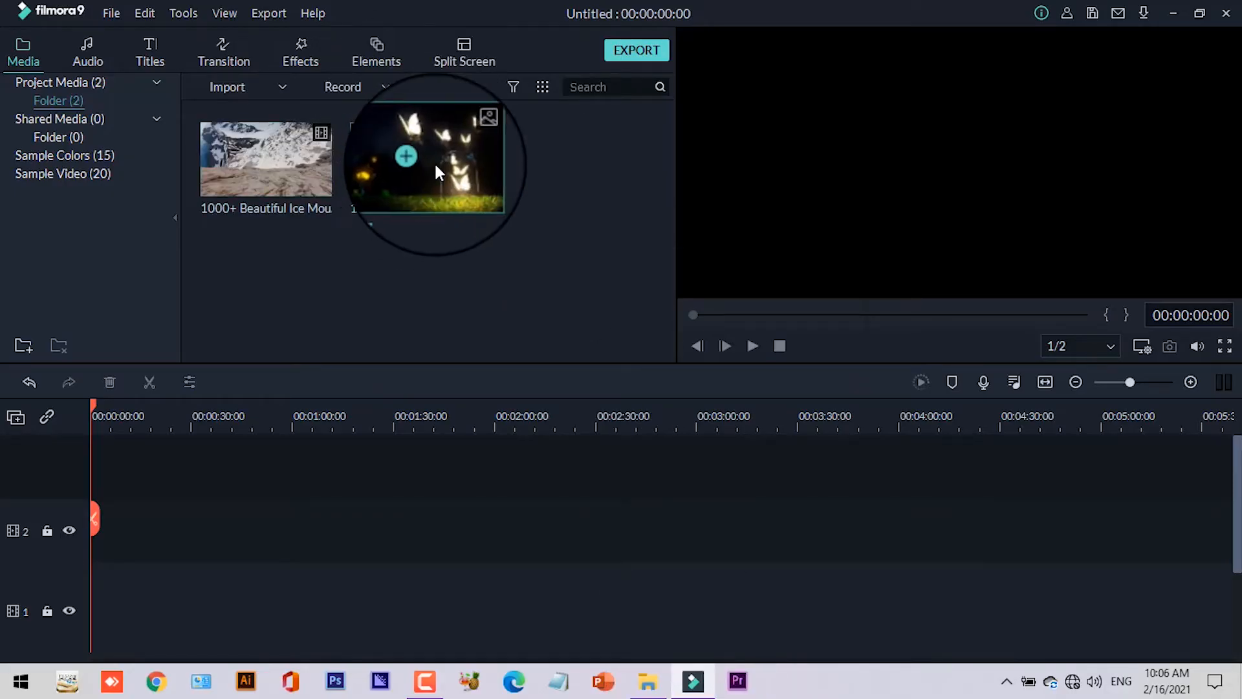
# Step: Place the 150647 image at the start of track 2 and add Element Love 2 on the track above it
pyautogui.moveTo(436, 169); pyautogui.dragTo(103, 526)
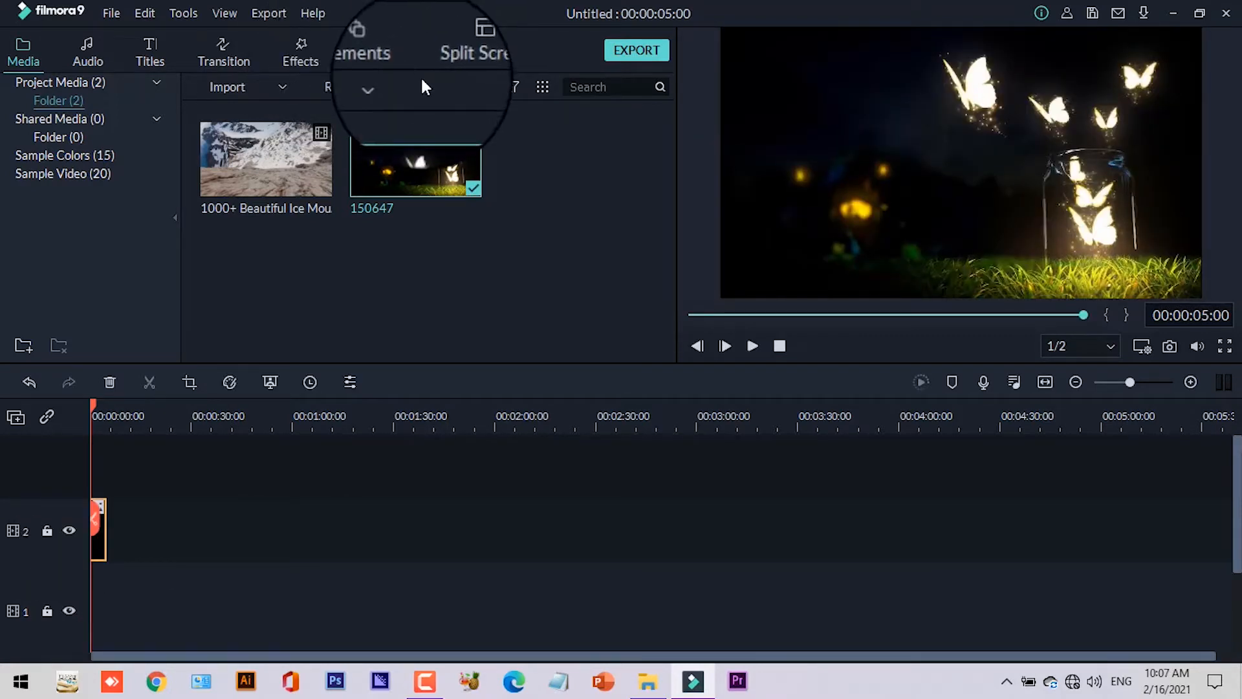
pyautogui.click(374, 58)
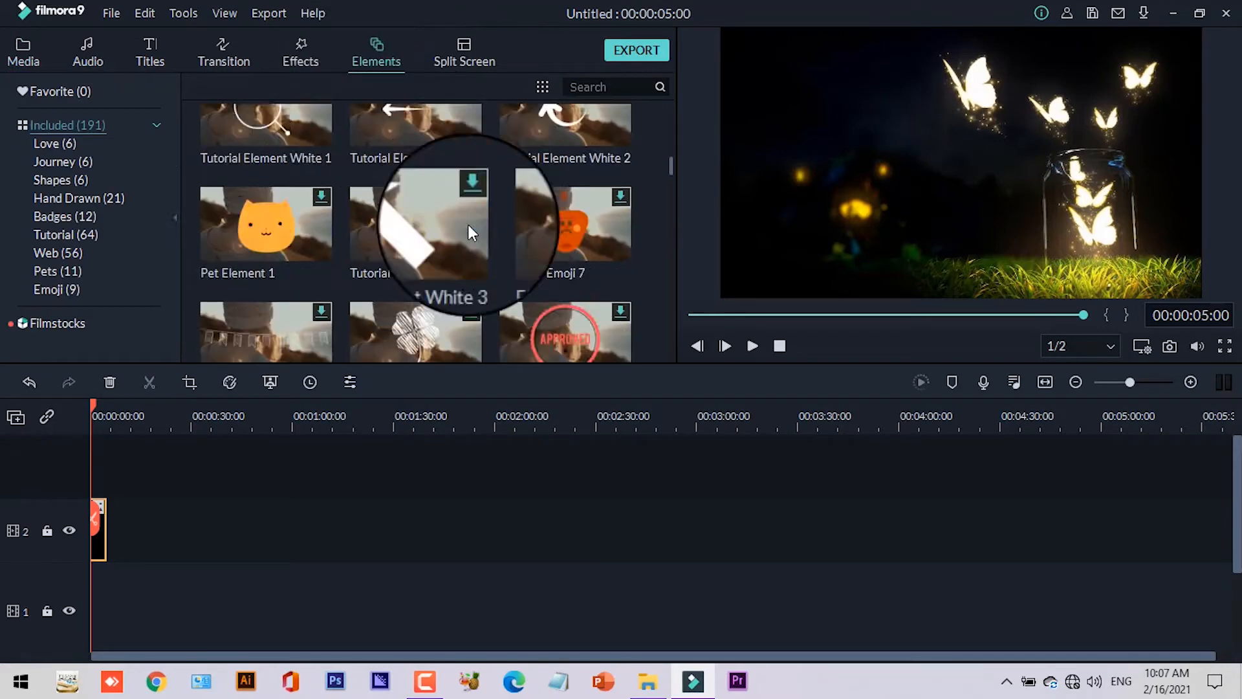
pyautogui.scroll(10, 468, 224)
pyautogui.click(595, 158)
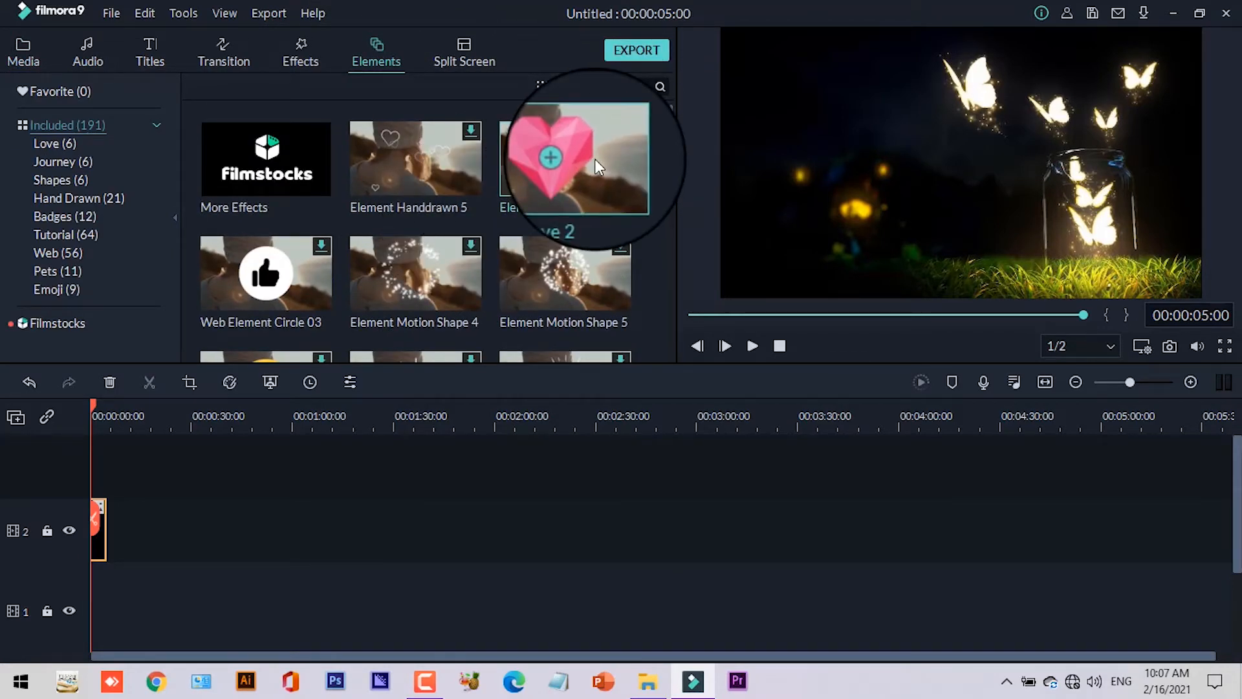
pyautogui.moveTo(595, 158); pyautogui.dragTo(95, 488)
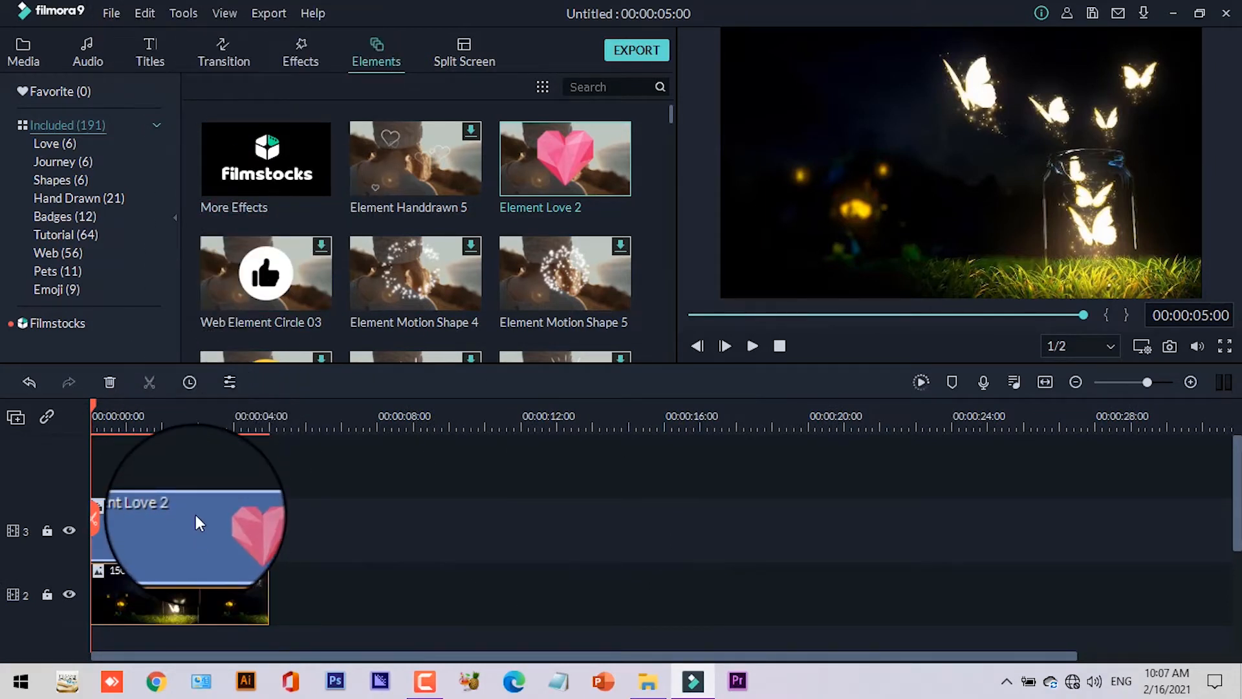
# Step: Shrink the Element Love 2 heart into the upper-left corner of the frame and apply the Stretch to left motion to it
pyautogui.moveTo(93, 402); pyautogui.dragTo(105, 402)
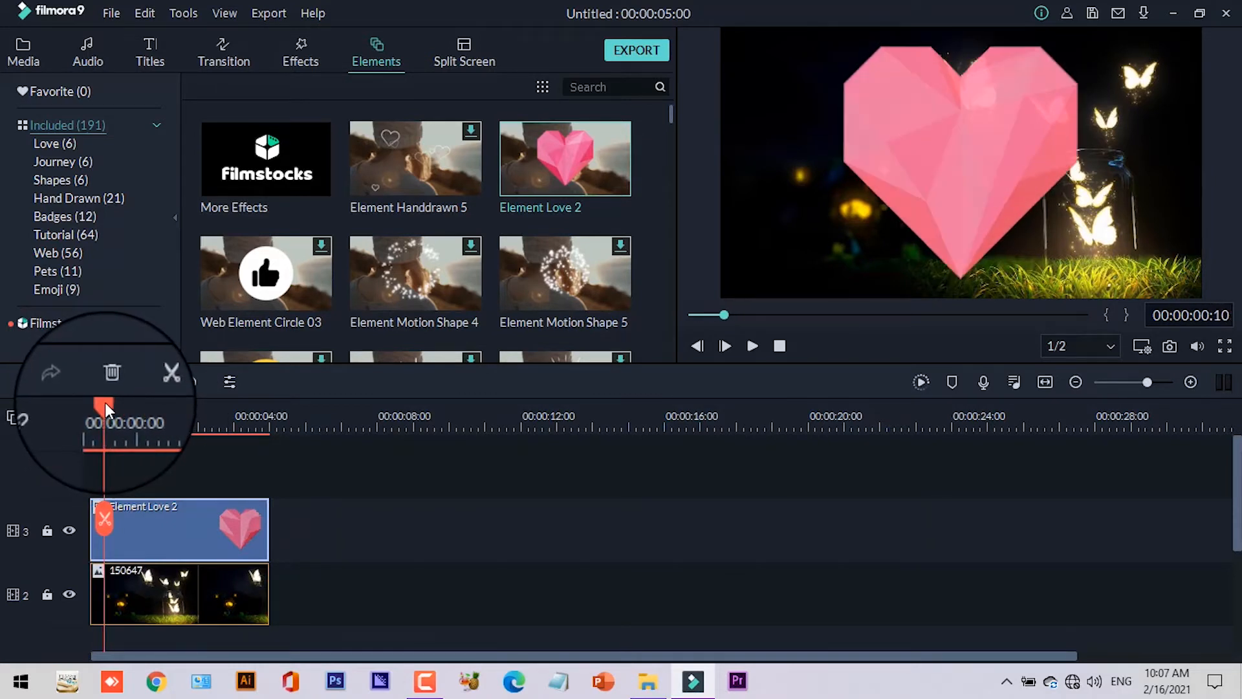
pyautogui.doubleClick(968, 201)
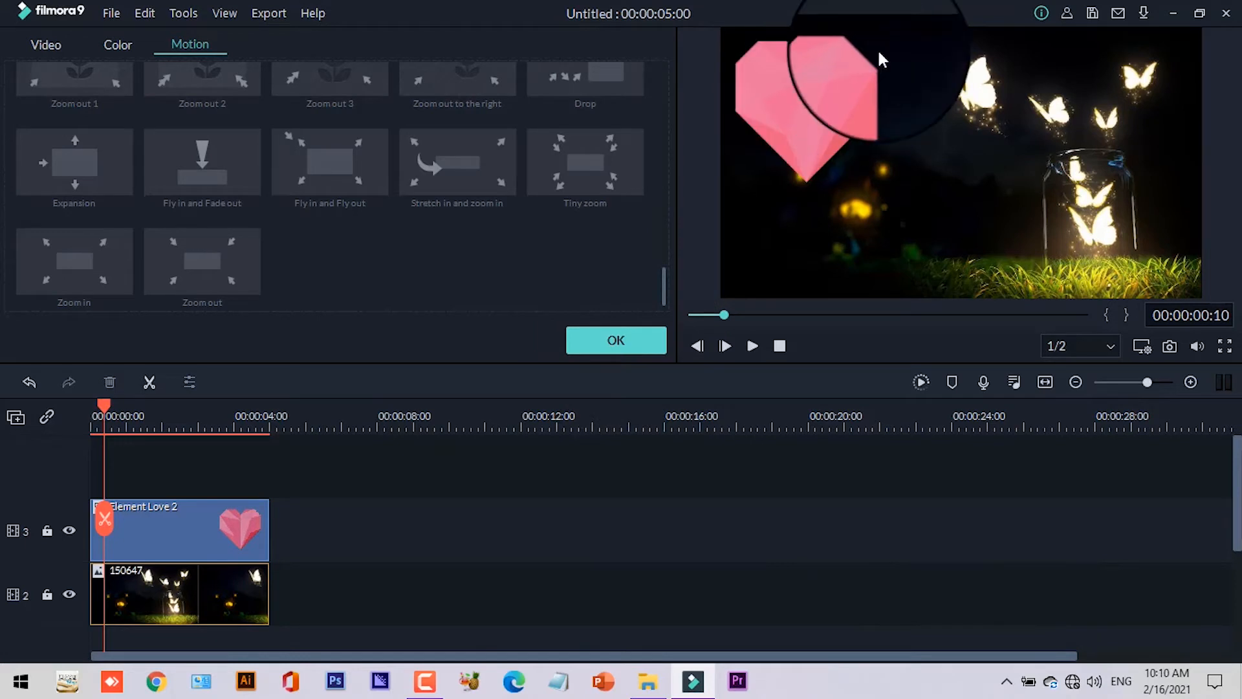
pyautogui.click(844, 79)
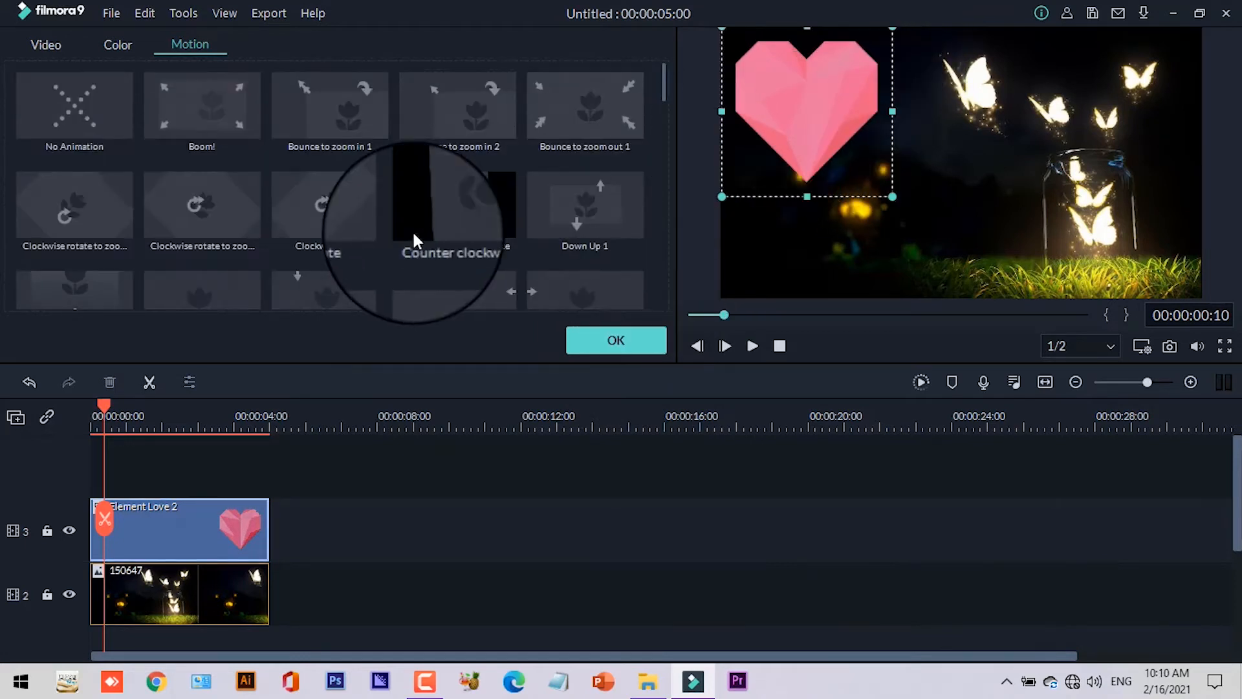
pyautogui.scroll(-5, 448, 230)
pyautogui.scroll(-7, 448, 229)
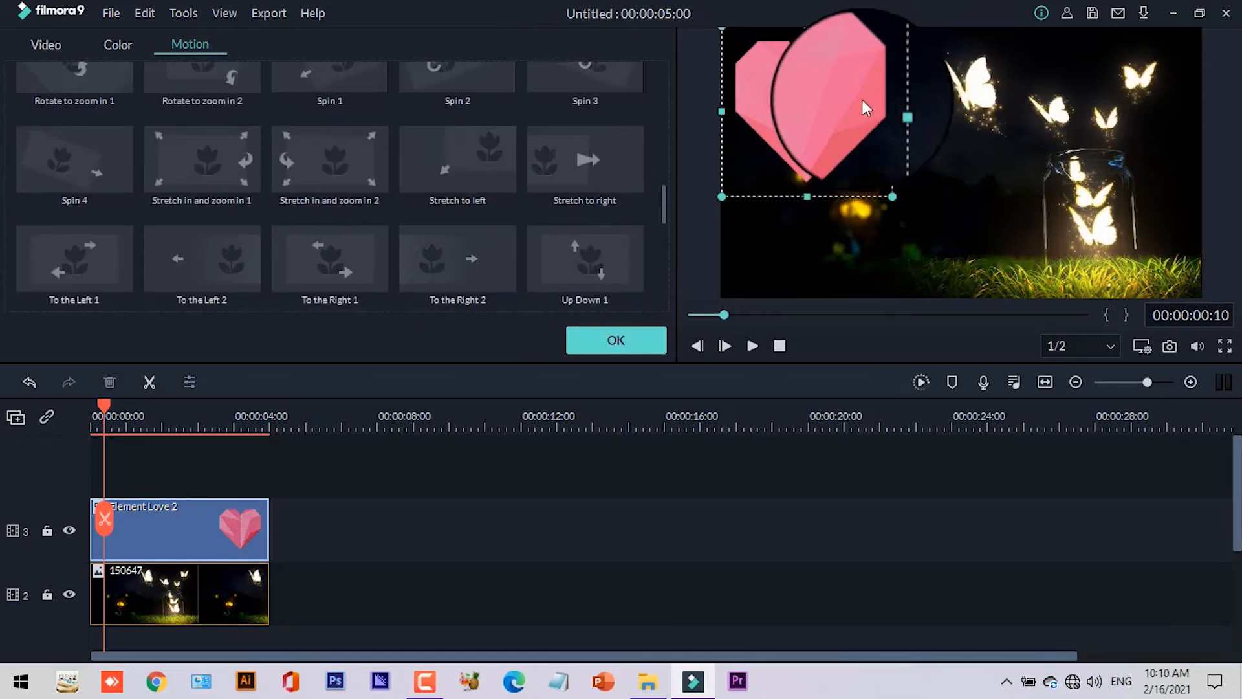
pyautogui.doubleClick(473, 147)
pyautogui.click(622, 340)
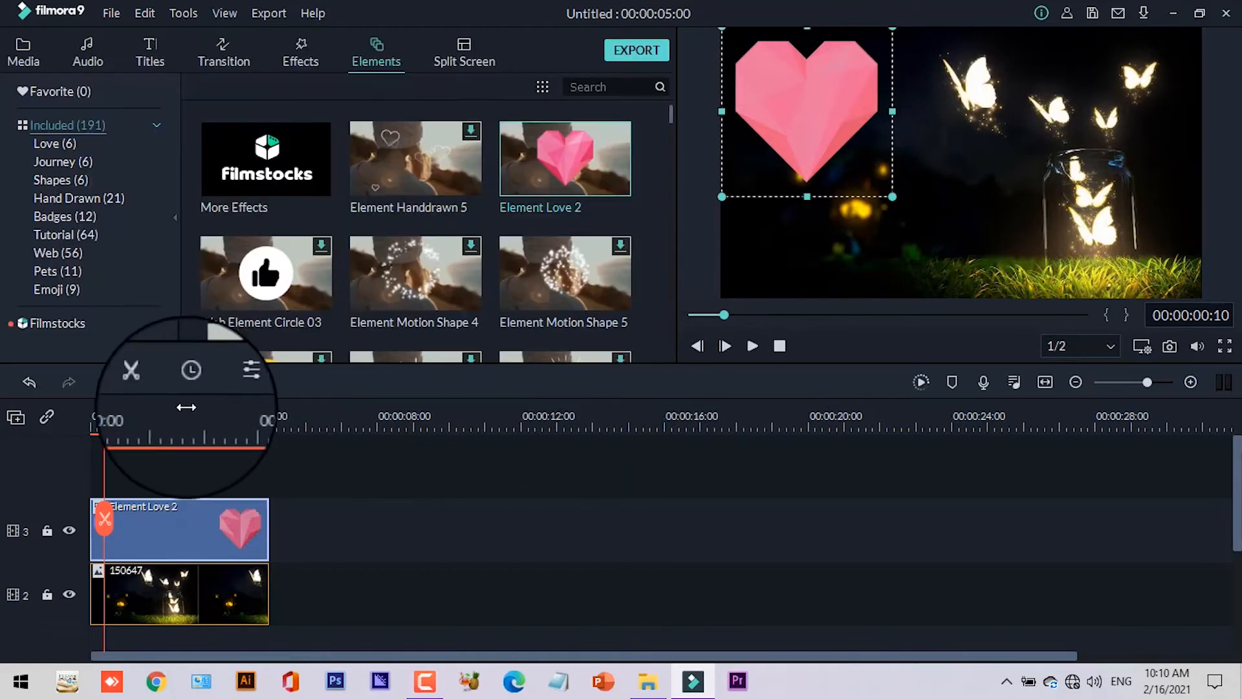
# Step: Play the timeline from the start to preview the heart's motion over the butterfly image
pyautogui.click(754, 347)
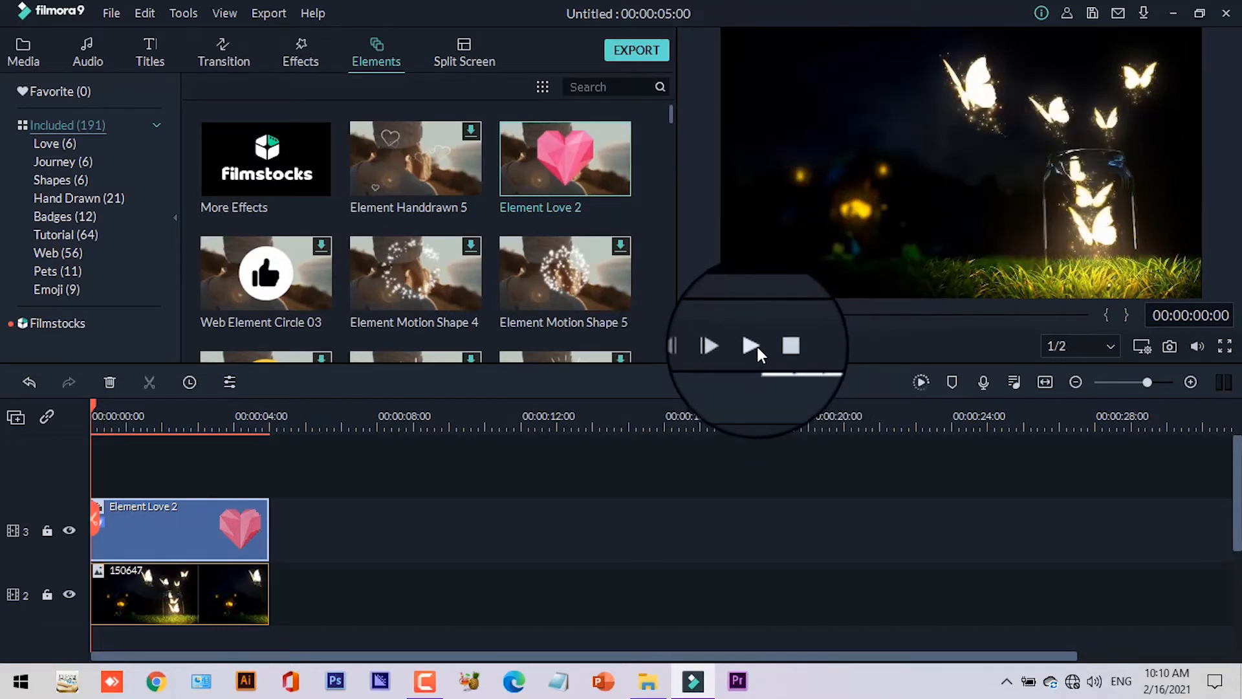
pyautogui.click(756, 346)
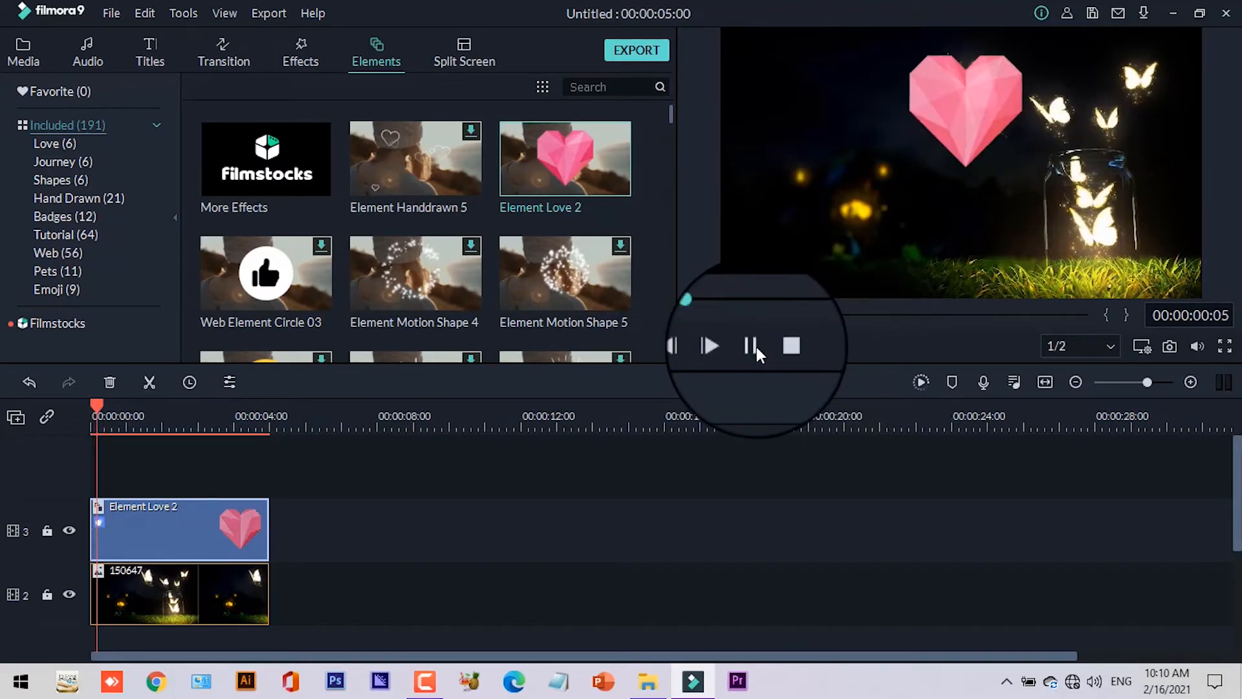
# Step: Look through more of the elements library, including the elements in the Web category
pyautogui.scroll(-10, 419, 258)
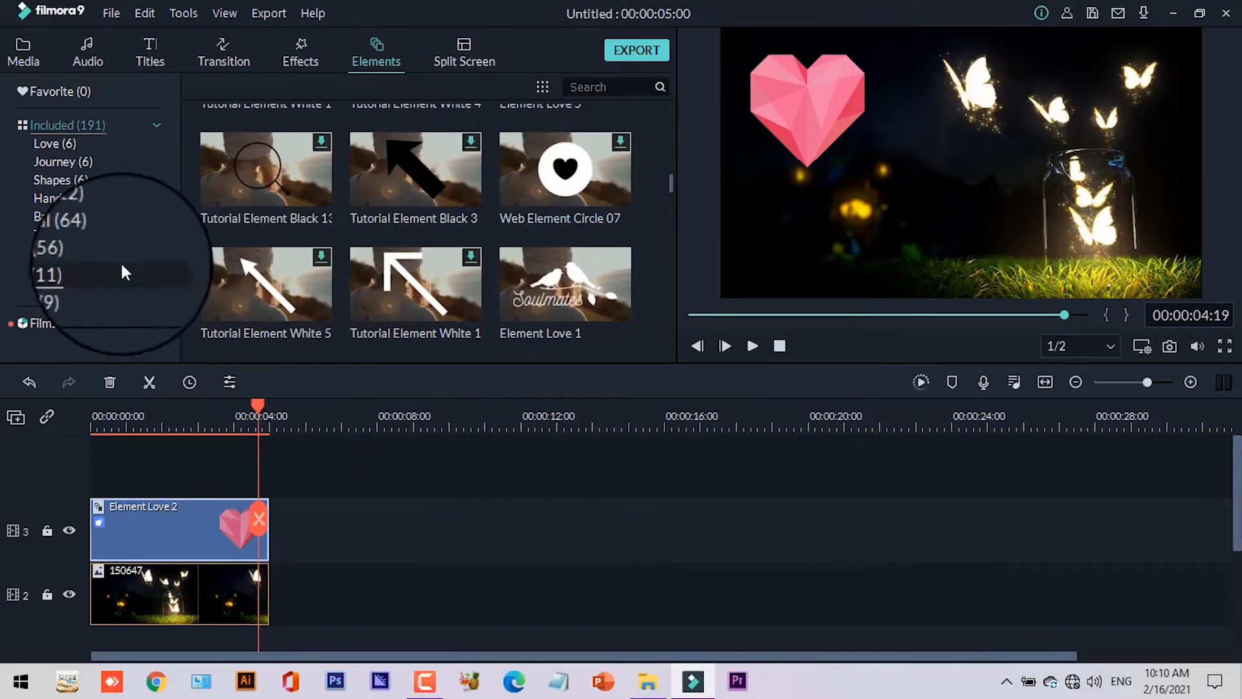
pyautogui.click(62, 252)
pyautogui.scroll(-15, 549, 236)
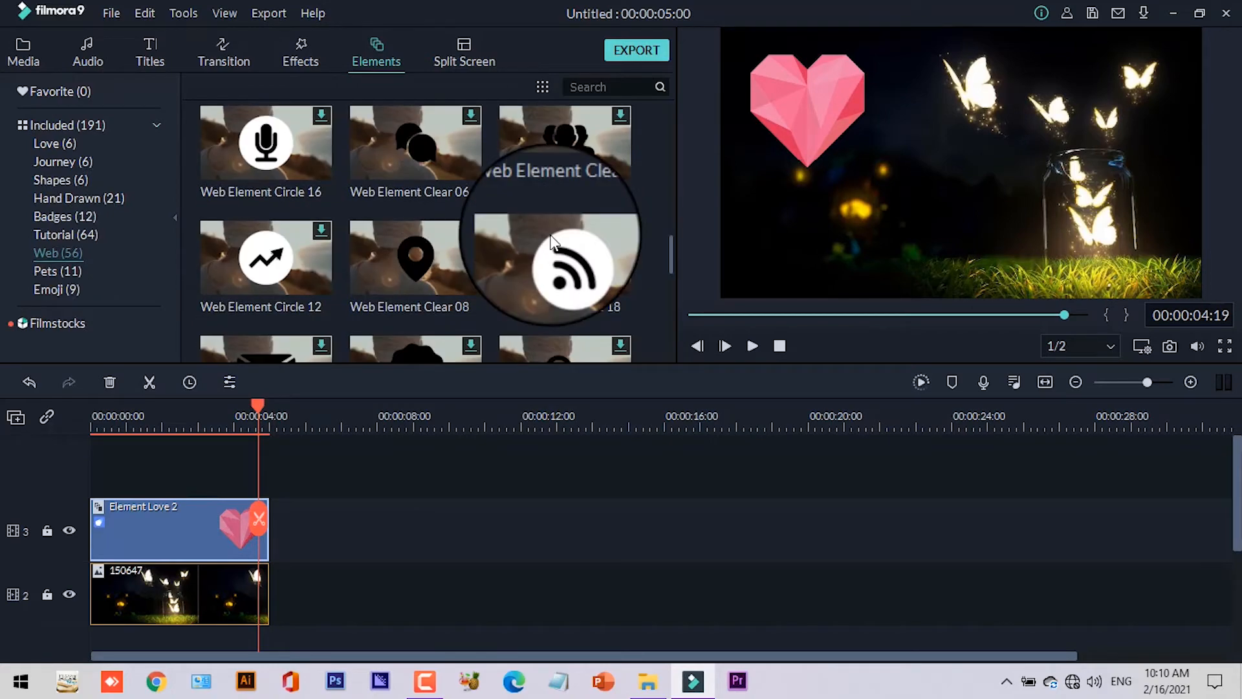
pyautogui.scroll(3, 549, 233)
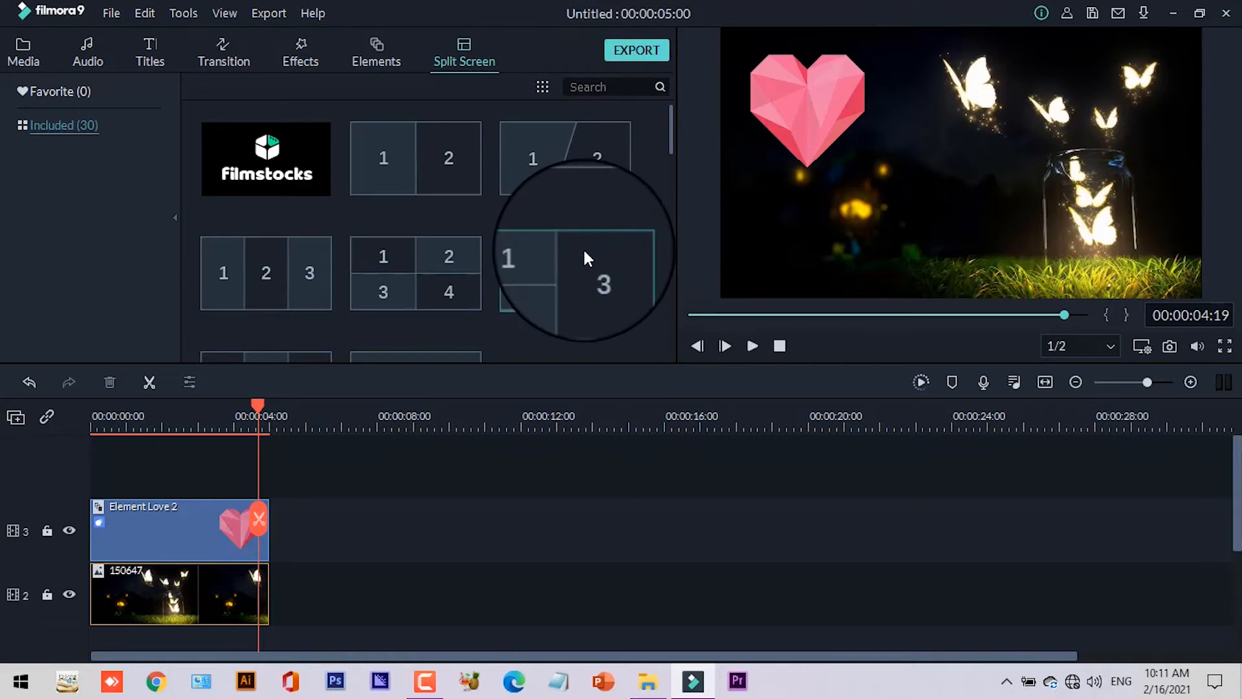
# Step: Place the five-part Split Screen 26 layout on track 2 directly after the 150647 image and open it for editing
pyautogui.scroll(-5, 585, 249)
pyautogui.scroll(-2, 584, 254)
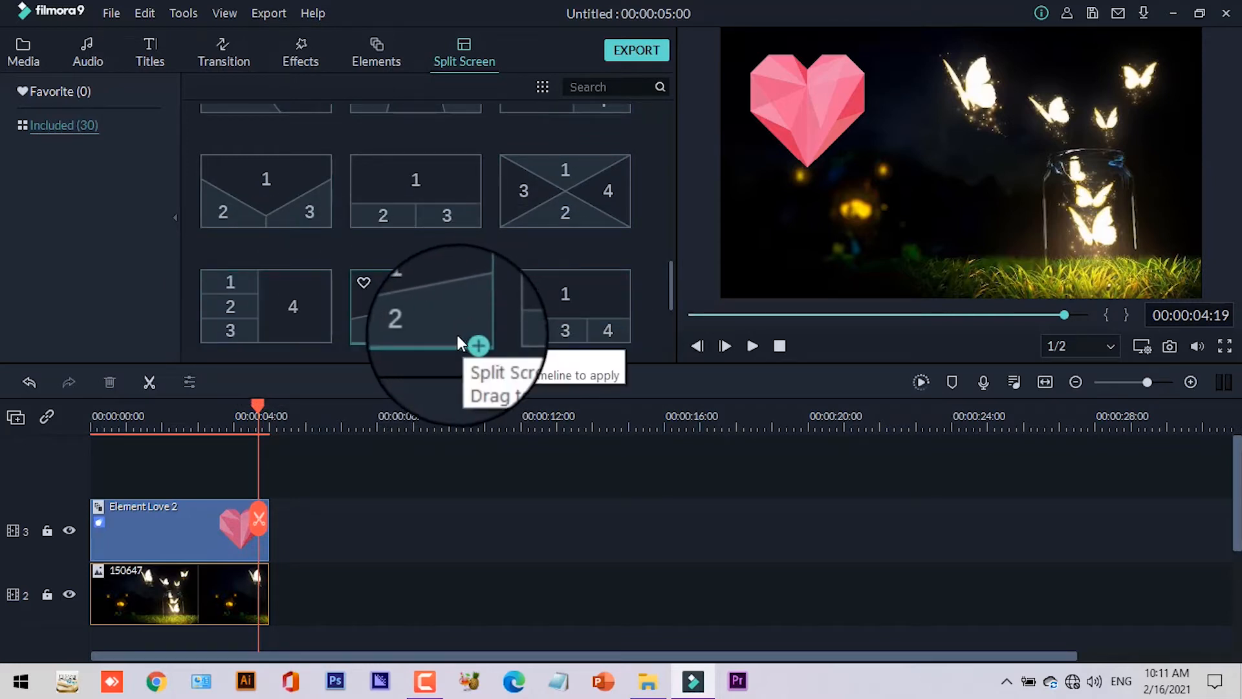
pyautogui.scroll(-2, 456, 336)
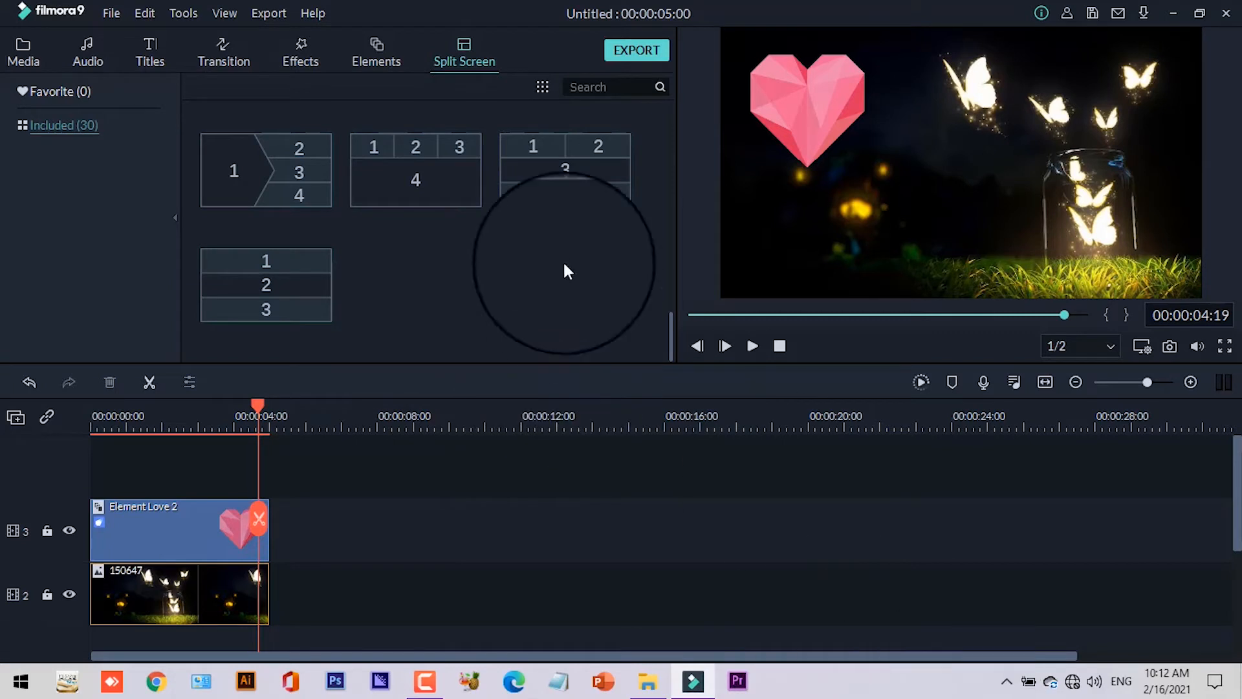
pyautogui.scroll(3, 513, 316)
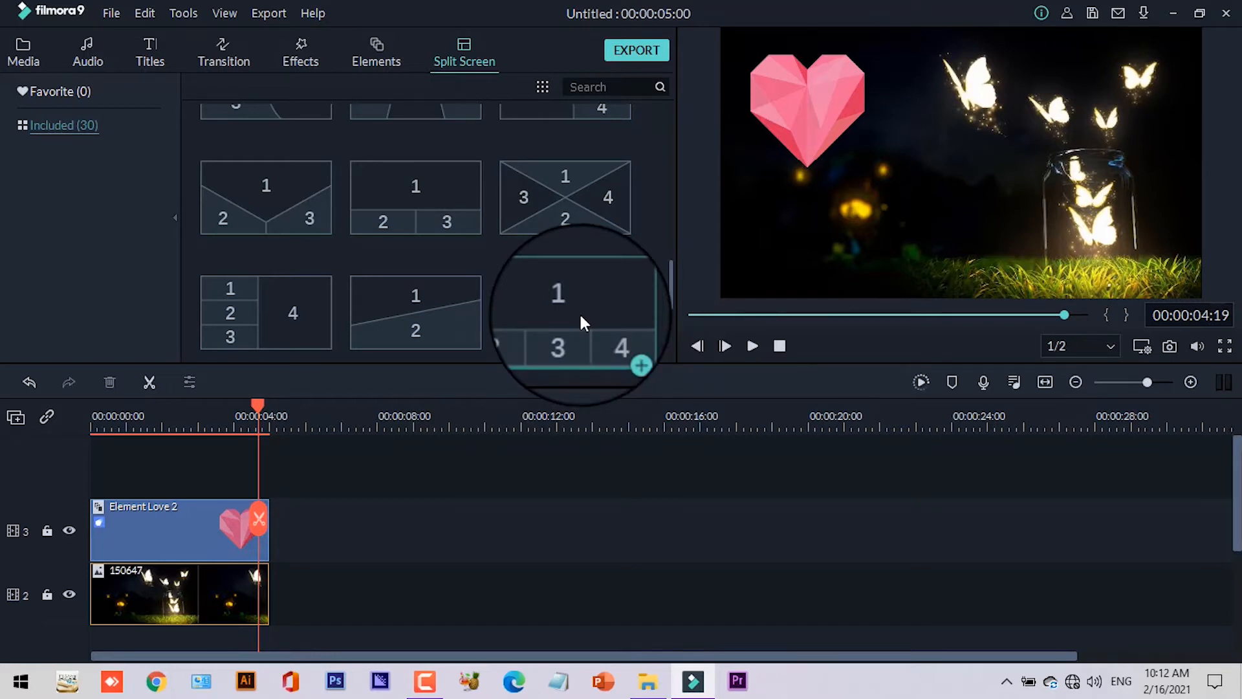
pyautogui.scroll(5, 593, 286)
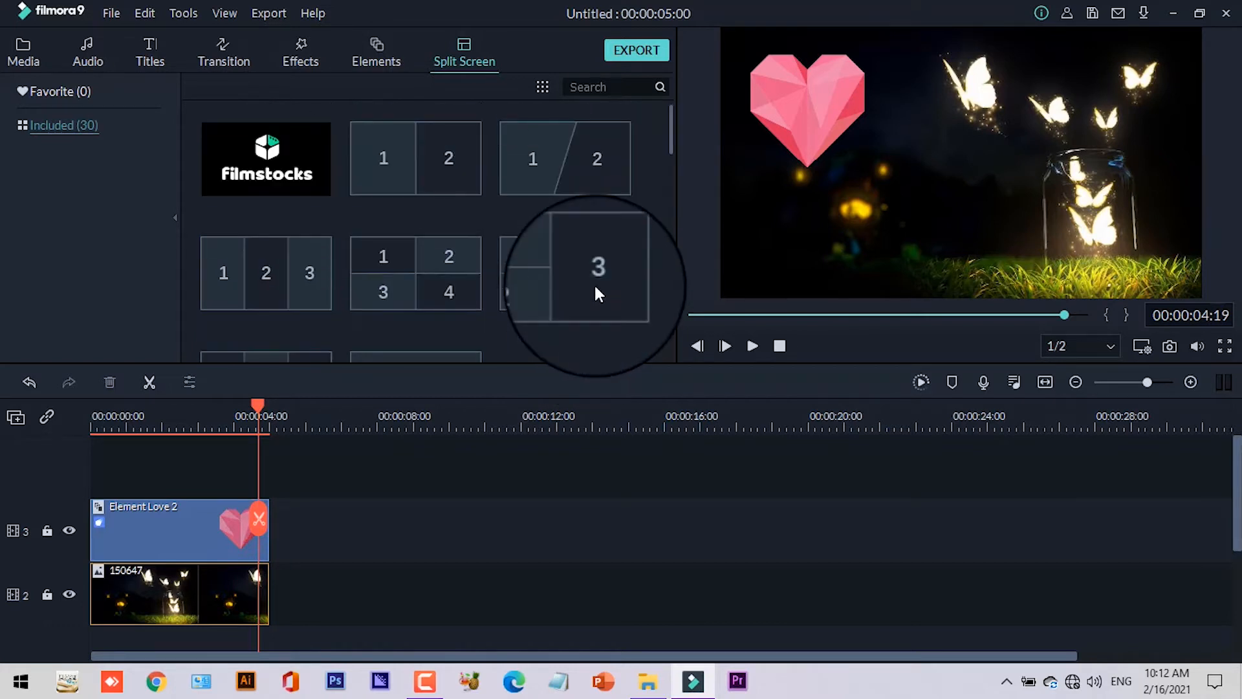
pyautogui.scroll(-6, 557, 303)
pyautogui.click(559, 304)
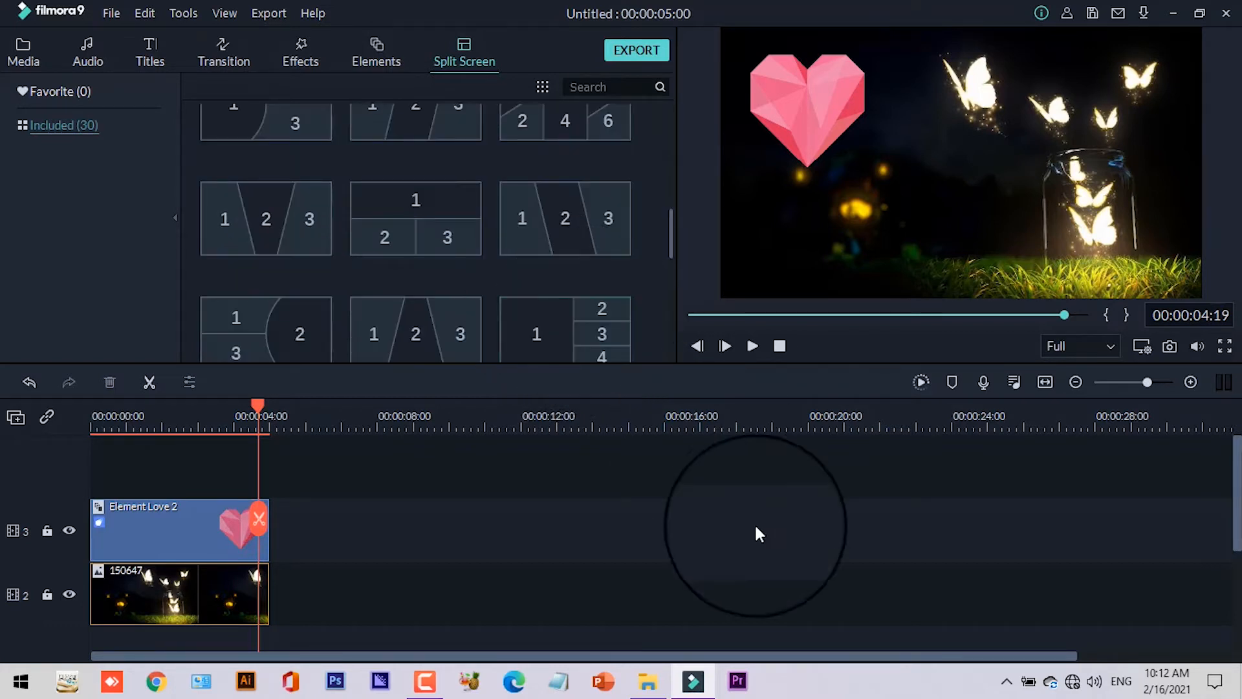
pyautogui.scroll(5, 419, 173)
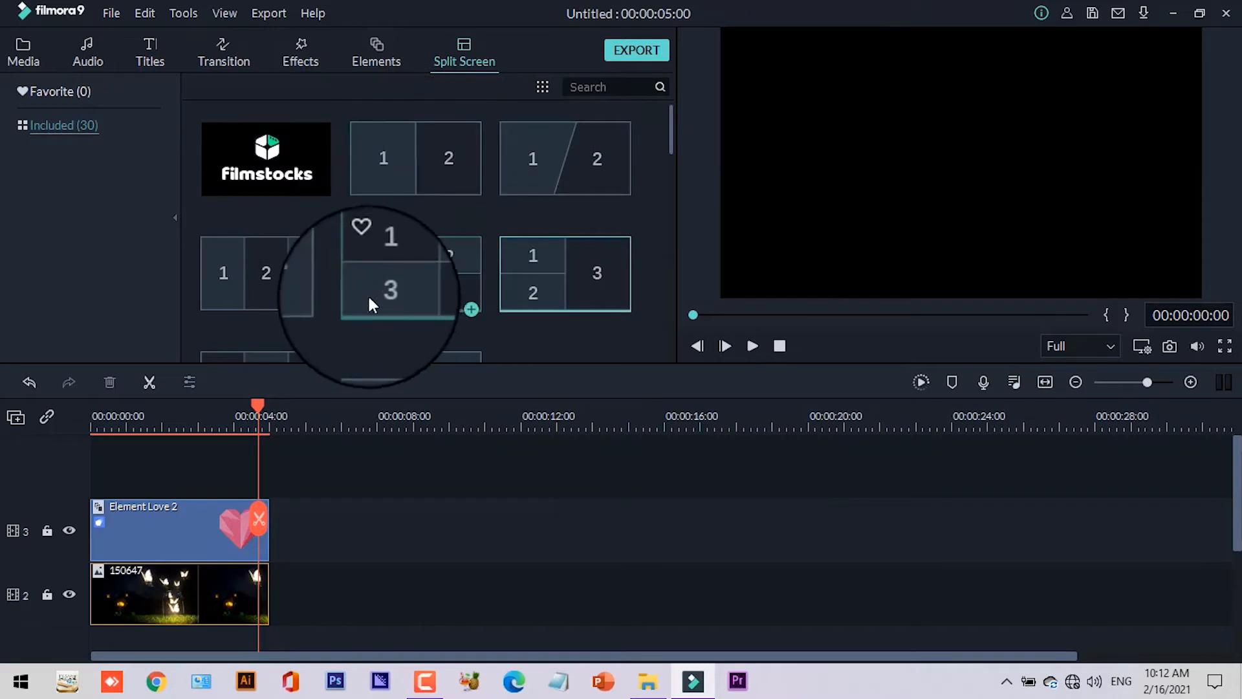
pyautogui.scroll(-3, 368, 300)
pyautogui.moveTo(452, 246); pyautogui.dragTo(286, 586)
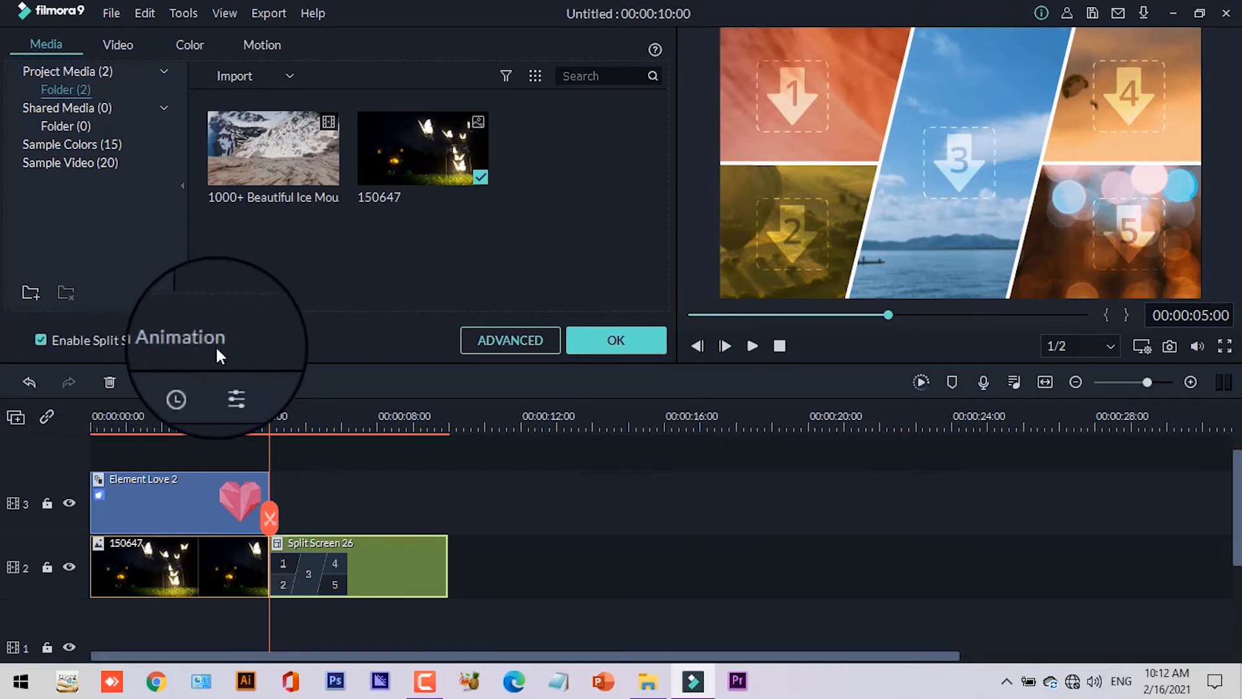
# Step: Turn the split screen animation off and back on for the Split Screen 26 clip
pyautogui.click(41, 339)
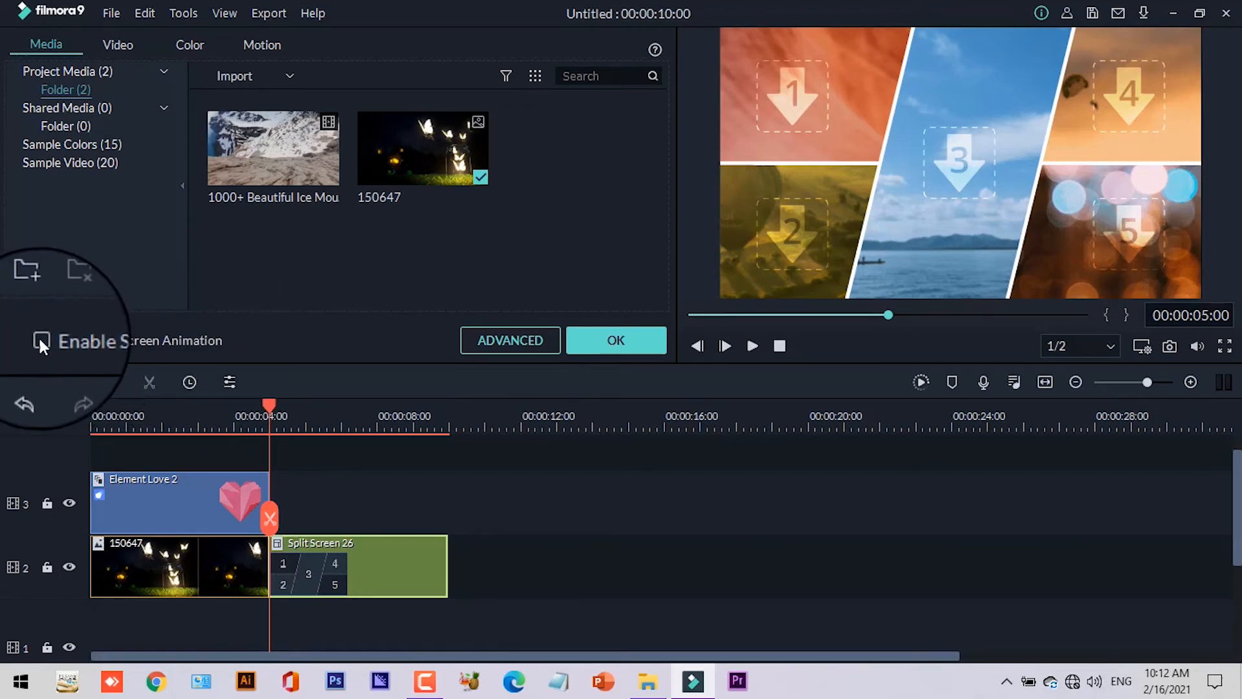
pyautogui.click(40, 339)
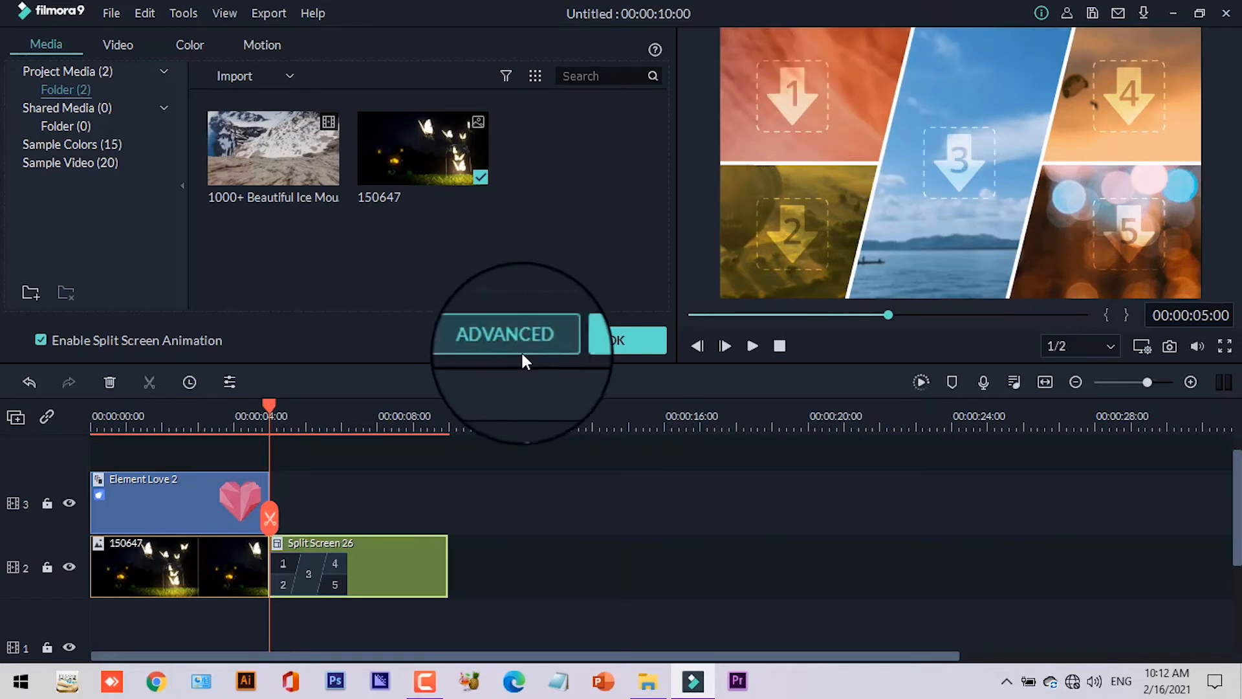
# Step: Close the split screen settings and import the Night Sky footage, 1_10 and 489-A-Reminder image from the For FIlmora folder into the project media
pyautogui.click(594, 338)
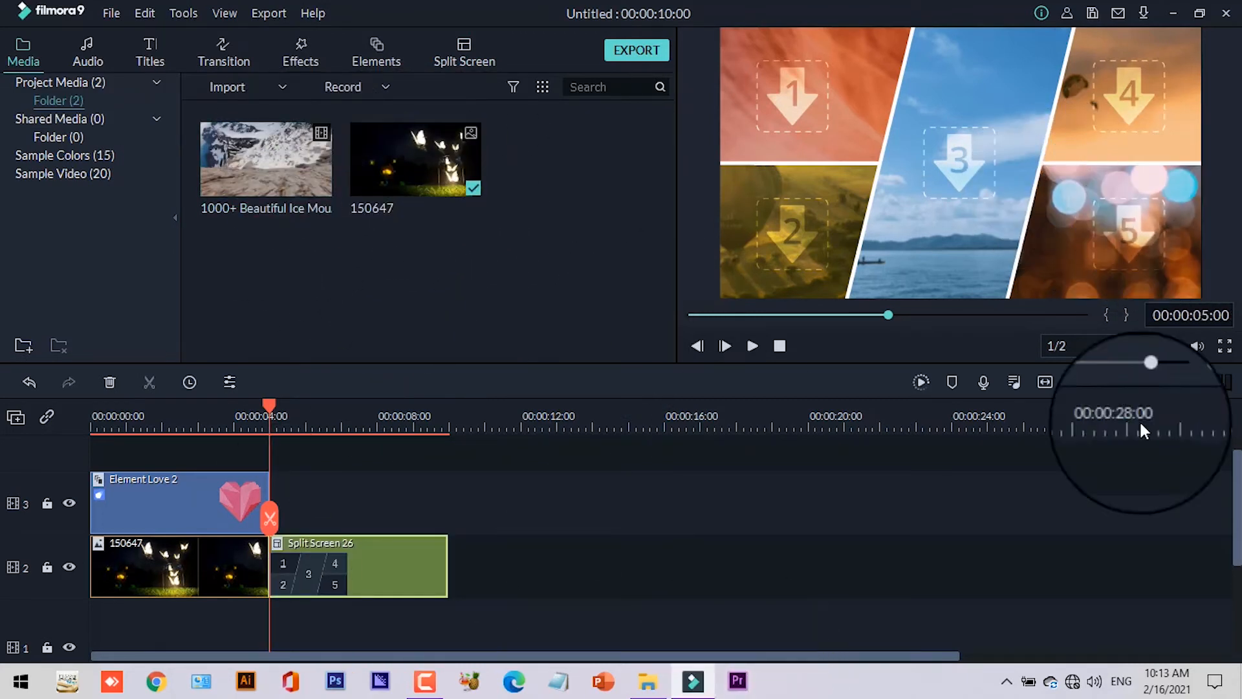
pyautogui.click(663, 673)
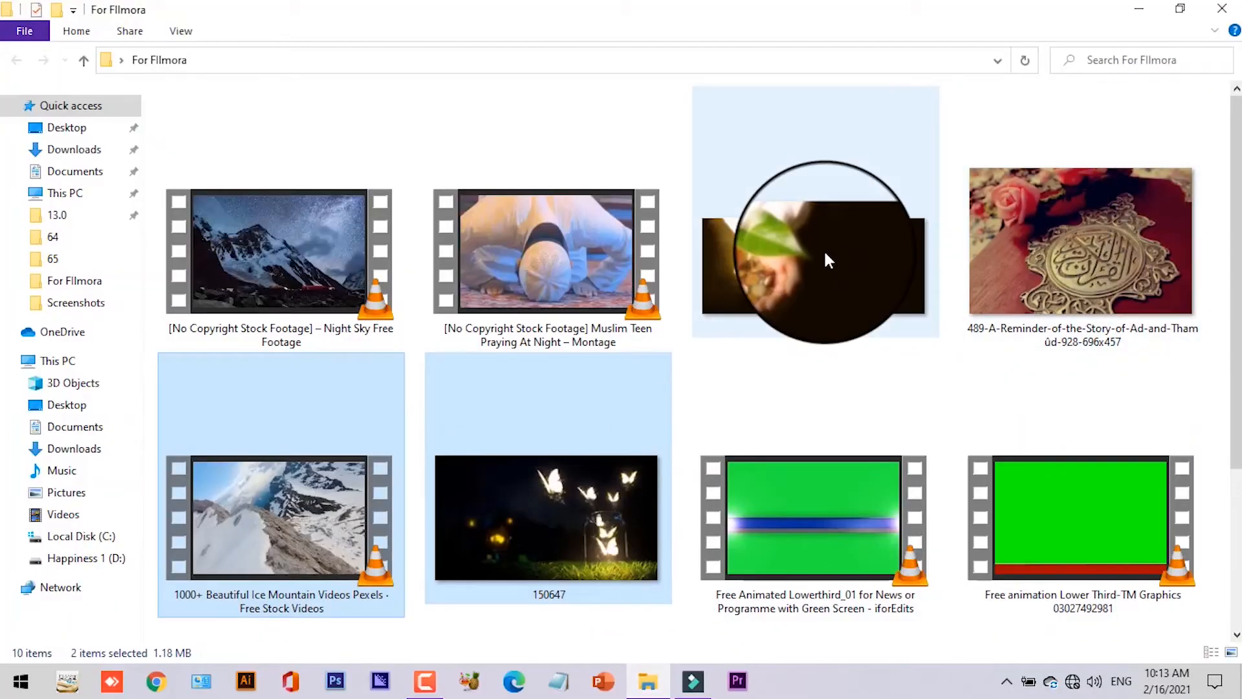
pyautogui.click(824, 249)
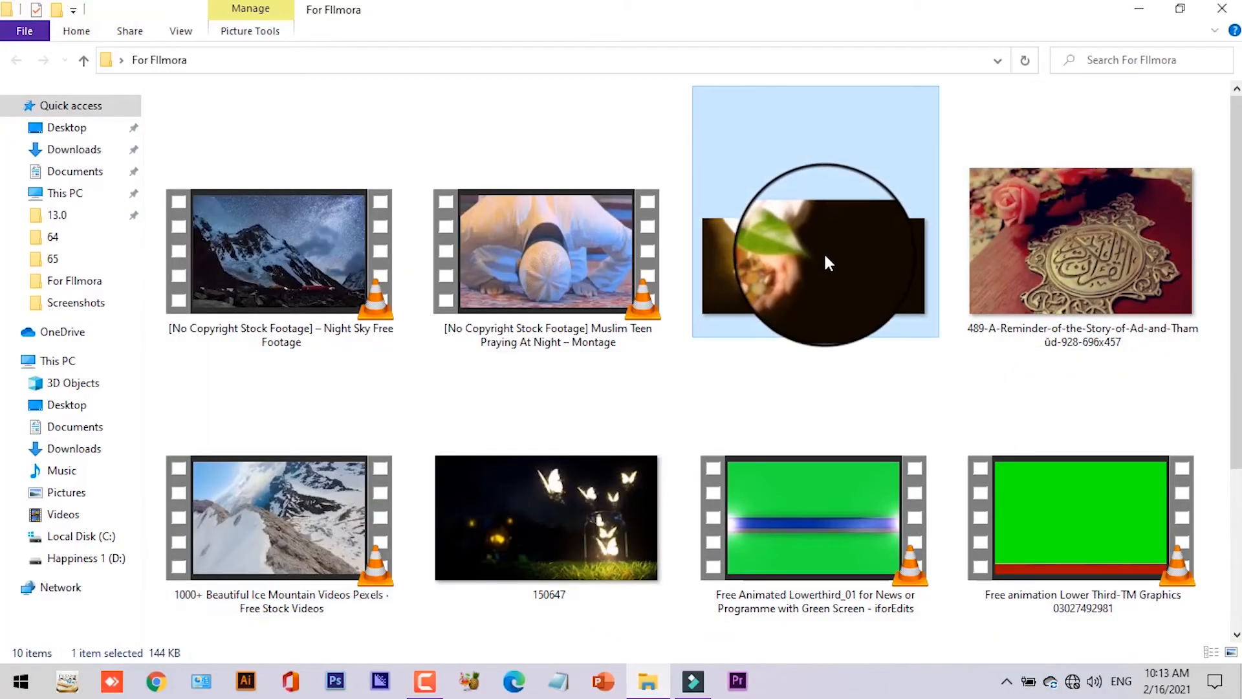
pyautogui.keyDown('ctrl'); pyautogui.click(1116, 246); pyautogui.keyUp('ctrl')
pyautogui.keyDown('ctrl'); pyautogui.click(299, 267); pyautogui.keyUp('ctrl')
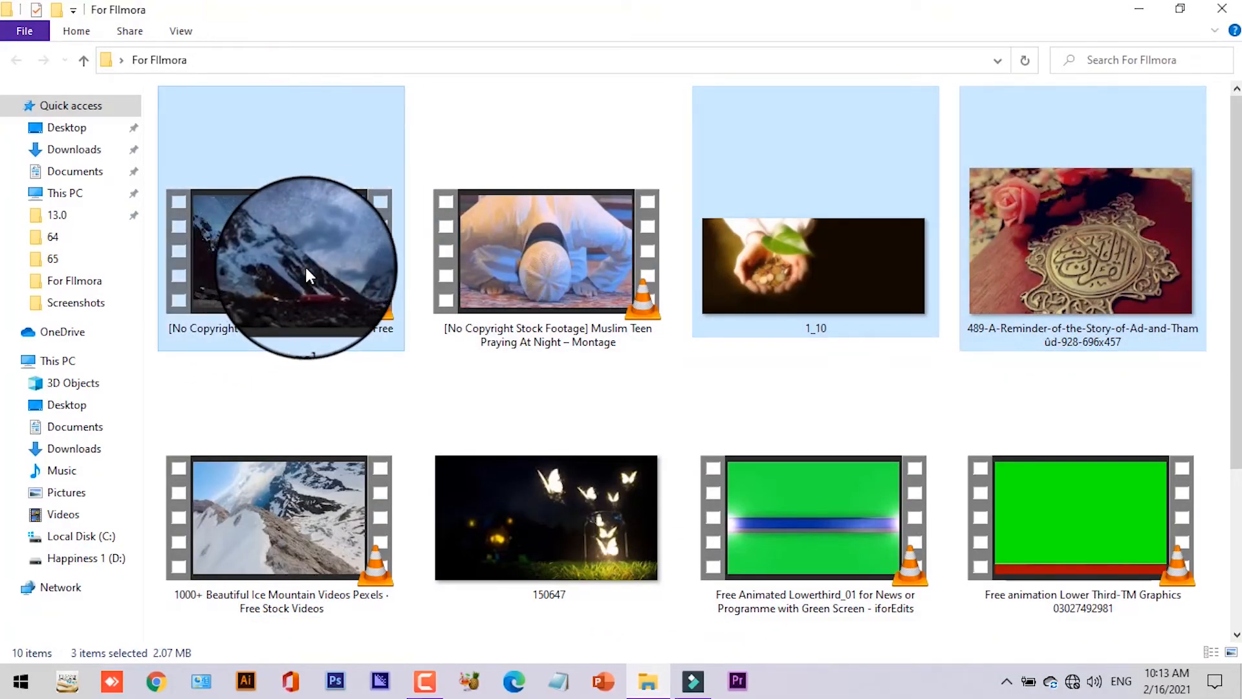
pyautogui.moveTo(308, 251); pyautogui.dragTo(633, 278)
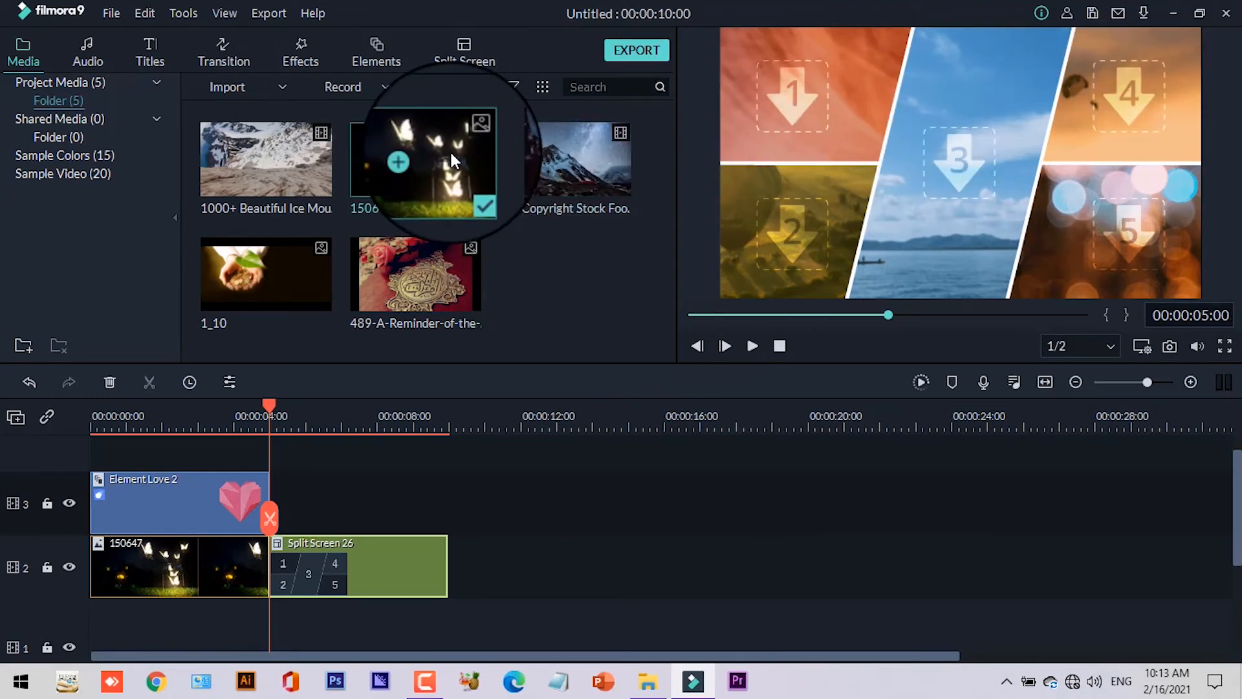
# Step: Fill the split screen: 150647 in part 1, Night Sky footage in 2, 489-A-Reminder image in 3, 1_10 in 4, Ice Mountain video in 5
pyautogui.moveTo(449, 150); pyautogui.dragTo(821, 110)
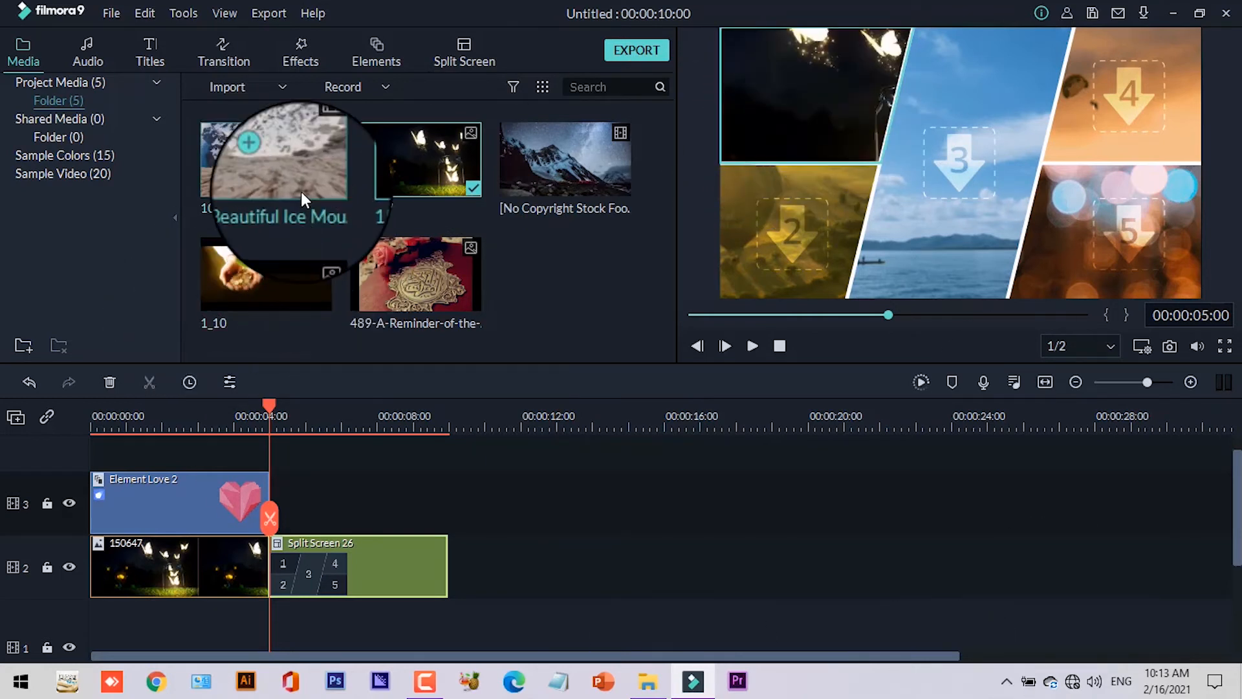
pyautogui.moveTo(297, 275); pyautogui.dragTo(1131, 121)
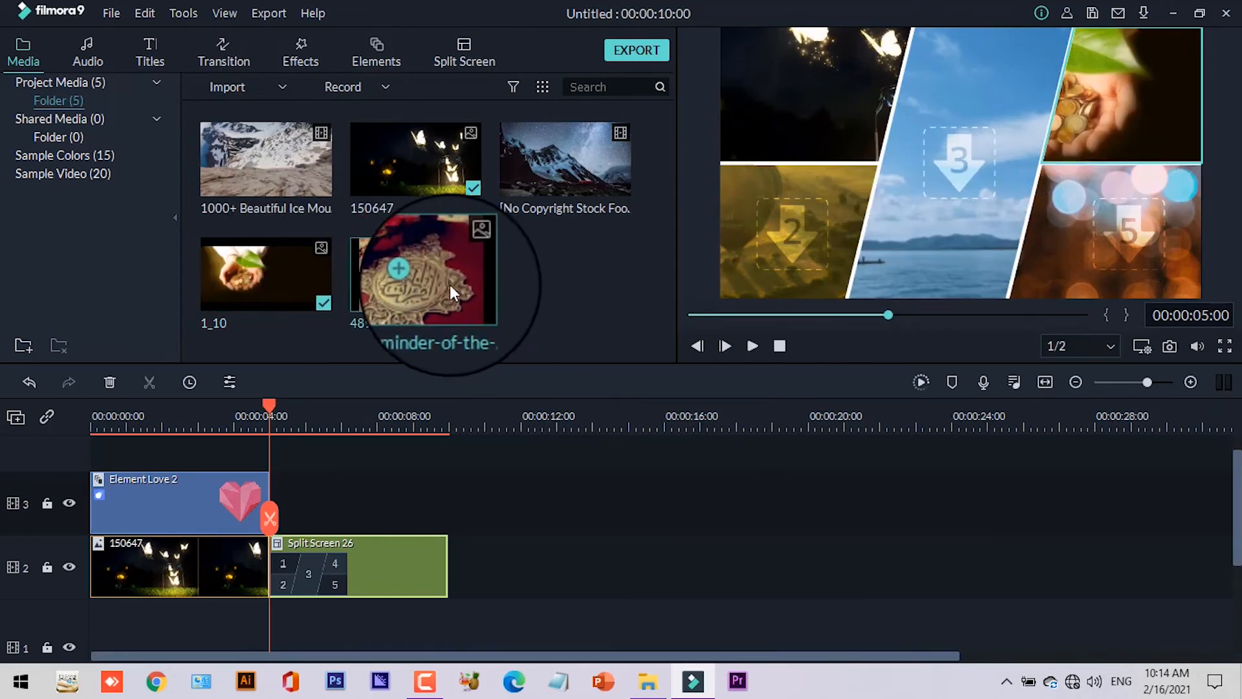
pyautogui.moveTo(449, 285); pyautogui.dragTo(979, 158)
pyautogui.moveTo(293, 138); pyautogui.dragTo(1131, 259)
pyautogui.moveTo(569, 168); pyautogui.dragTo(799, 253)
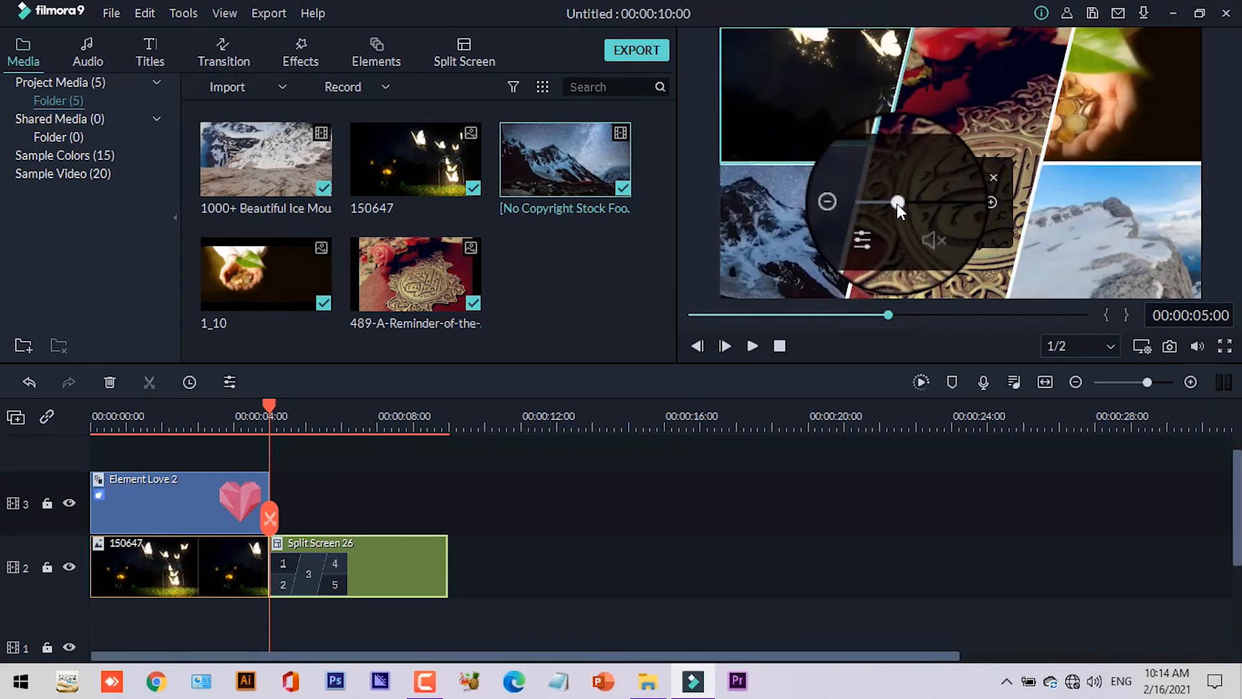
# Step: Scale down the 150647 butterfly image in split screen part 1 and reposition it to show the butterflies and jar
pyautogui.moveTo(897, 203); pyautogui.dragTo(890, 198)
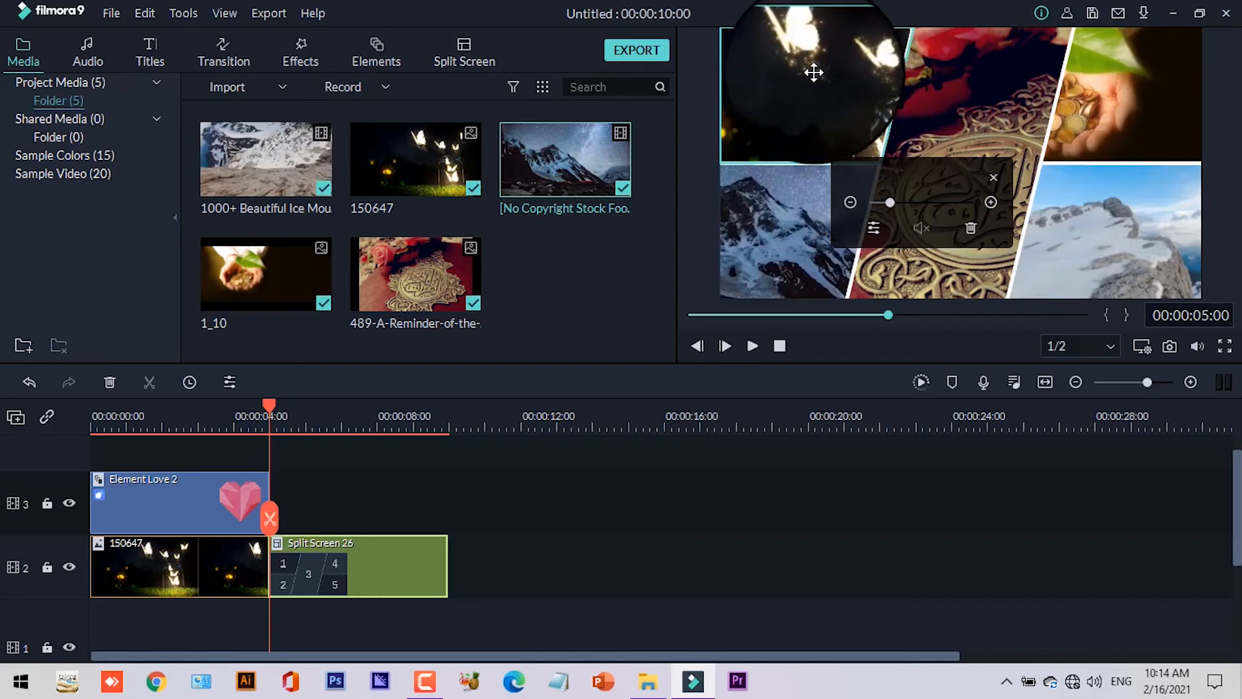
pyautogui.moveTo(785, 82); pyautogui.dragTo(777, 83)
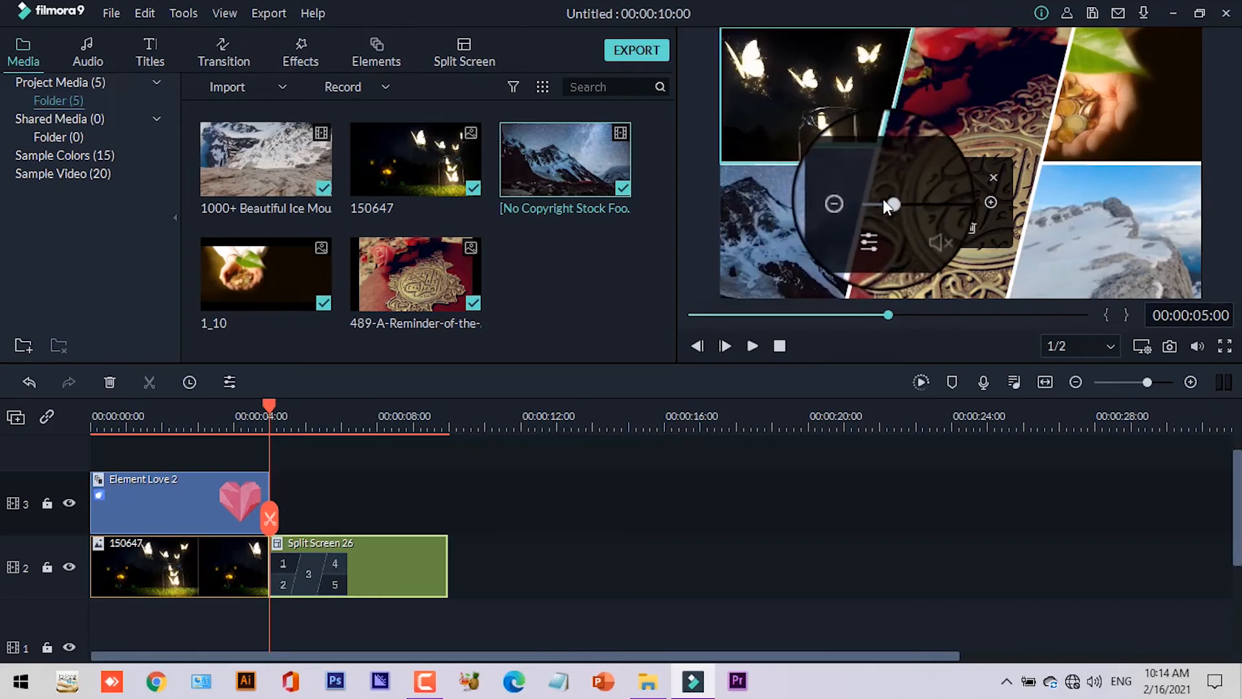
pyautogui.moveTo(890, 200); pyautogui.dragTo(885, 199)
pyautogui.moveTo(856, 106); pyautogui.dragTo(872, 105)
# Step: Scale down the Night Sky footage in split screen part 2 and reposition the 489-A-Reminder image within part 3
pyautogui.click(800, 211)
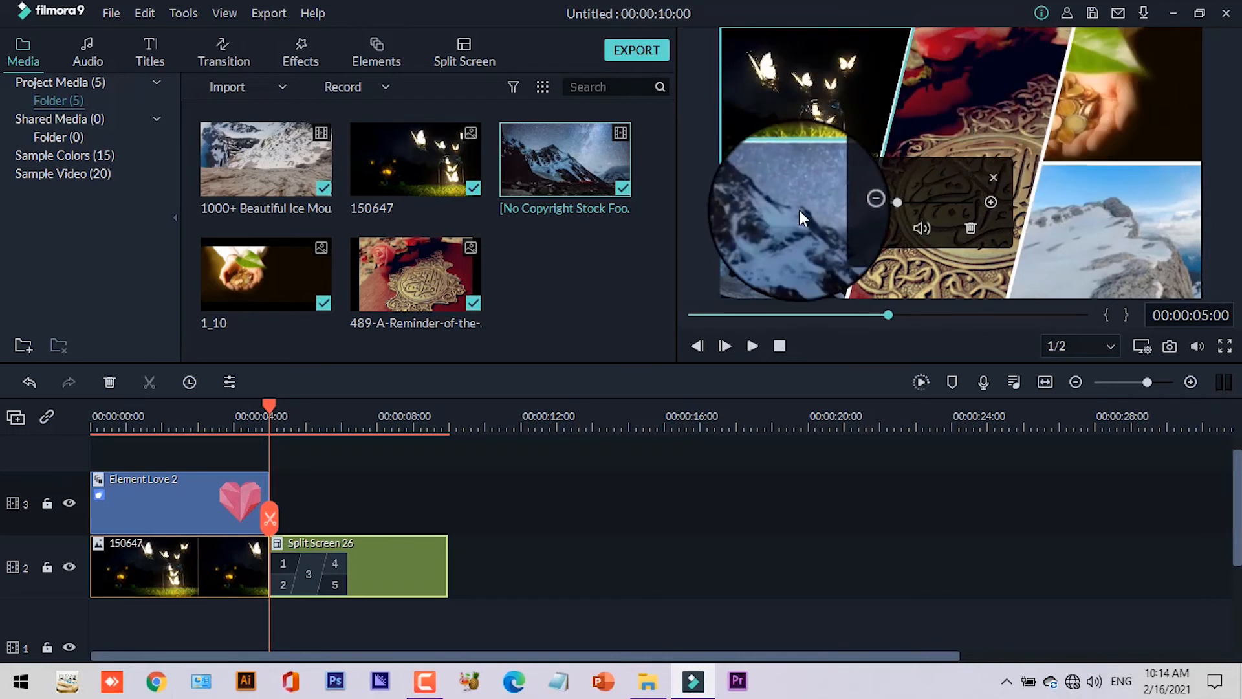
pyautogui.moveTo(894, 201); pyautogui.dragTo(882, 201)
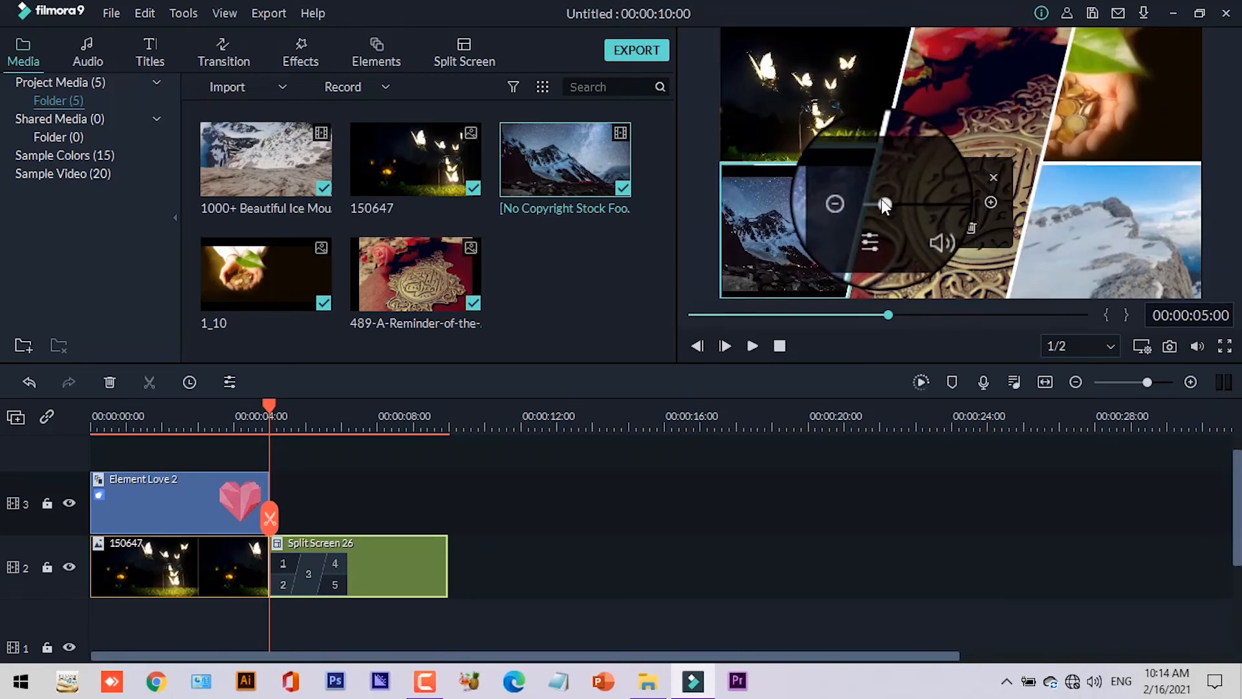
pyautogui.click(965, 74)
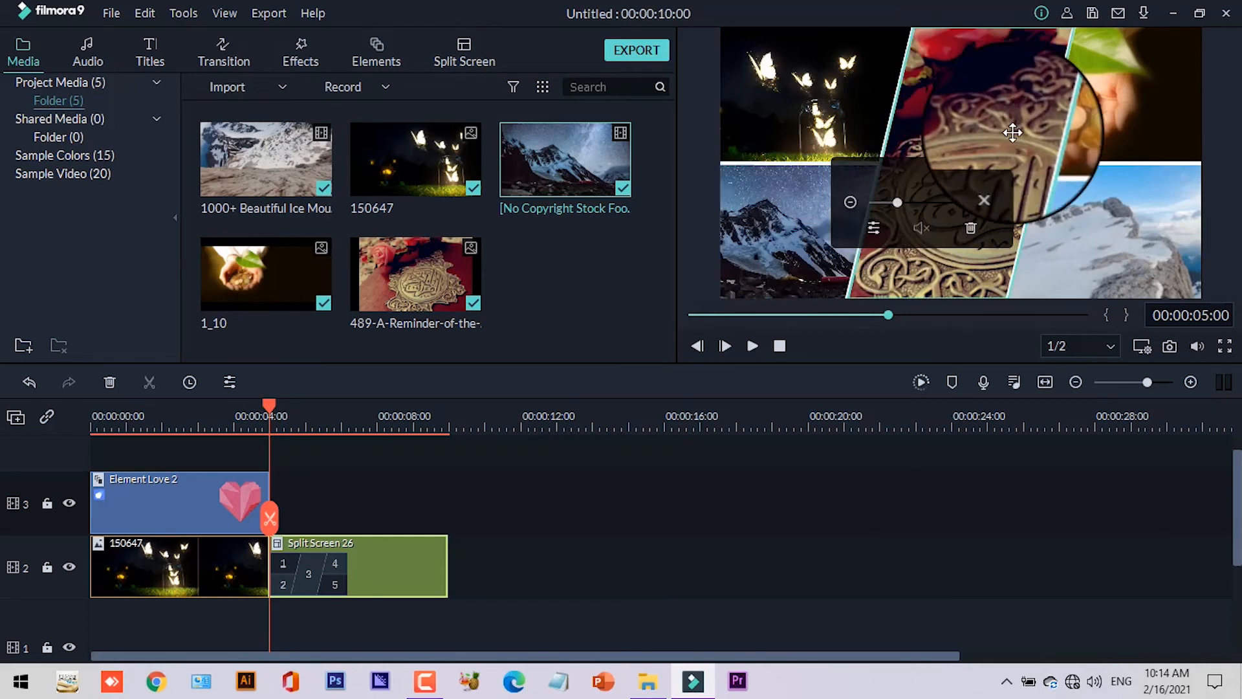
pyautogui.moveTo(894, 202); pyautogui.dragTo(895, 200)
pyautogui.moveTo(1002, 119); pyautogui.dragTo(983, 124)
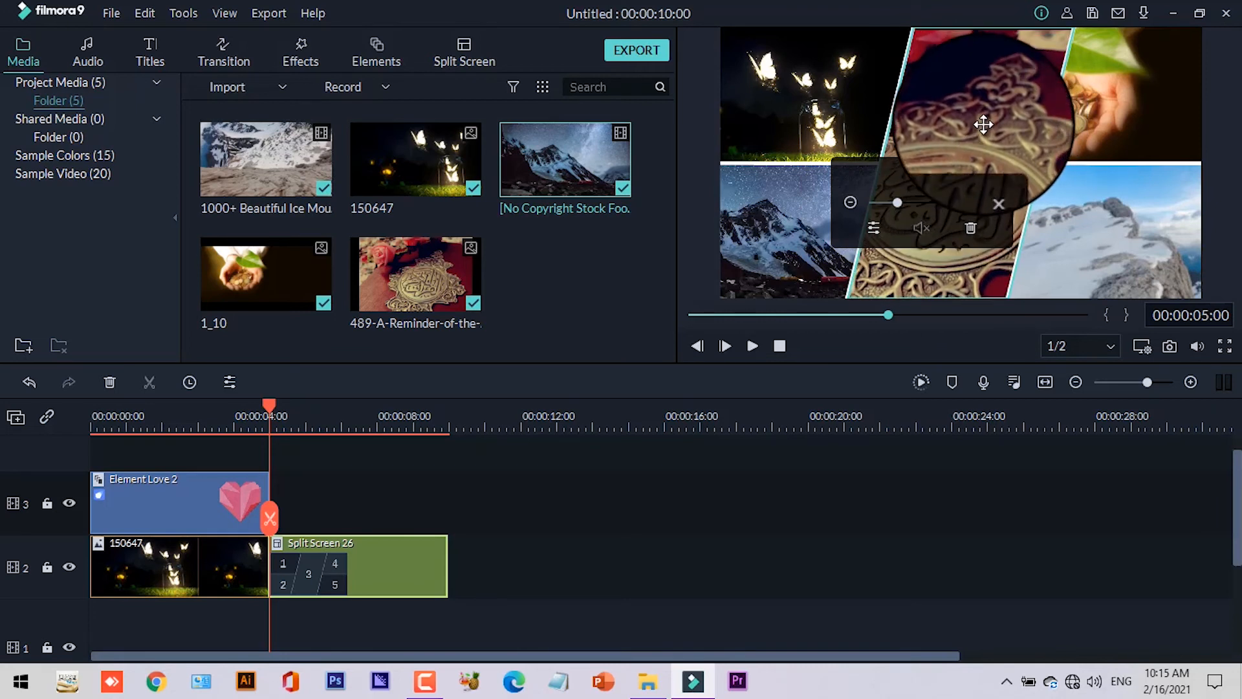
# Step: Scale down and center the 1_10 hands image in split screen part 4, and shrink and shift the Ice Mountain video in part 5
pyautogui.click(1100, 99)
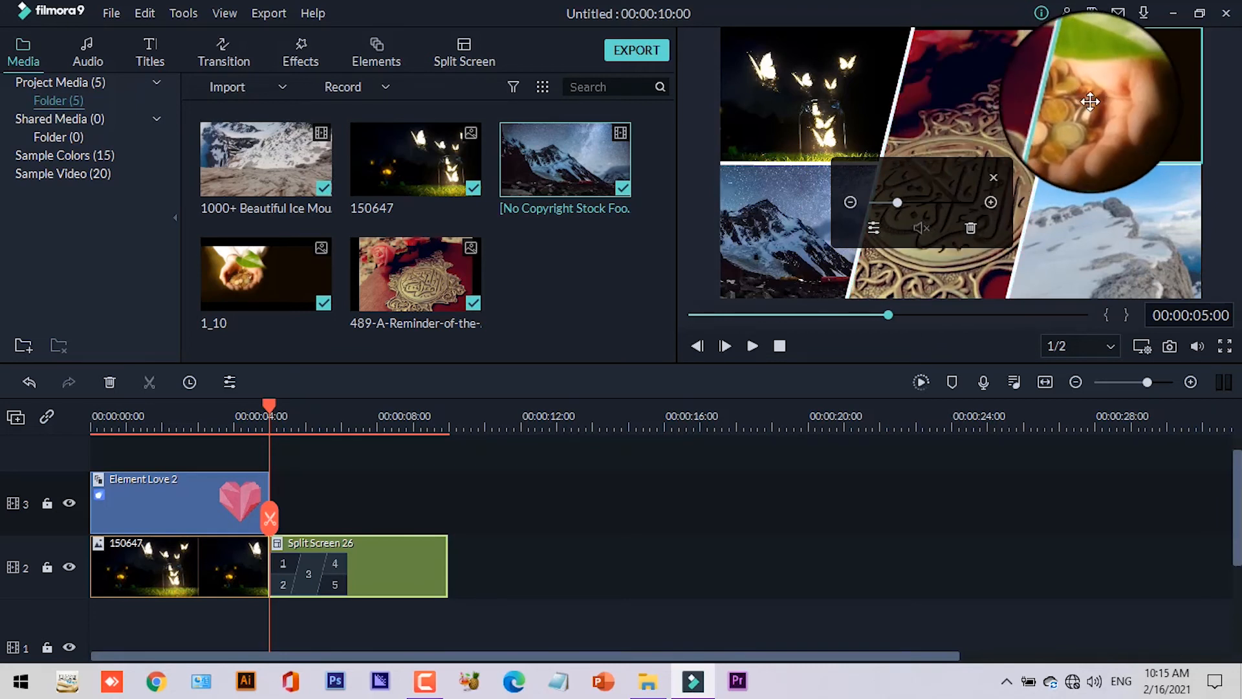
pyautogui.moveTo(1090, 102); pyautogui.dragTo(1120, 110)
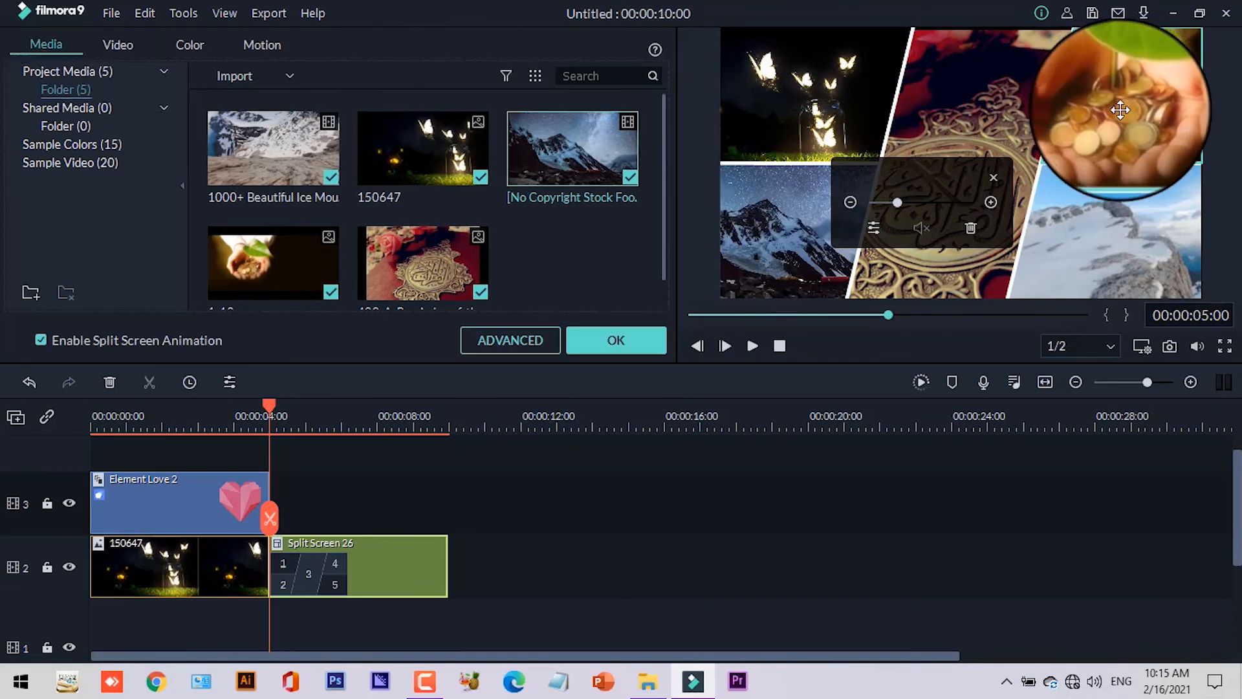
pyautogui.click(431, 680)
pyautogui.click(1167, 595)
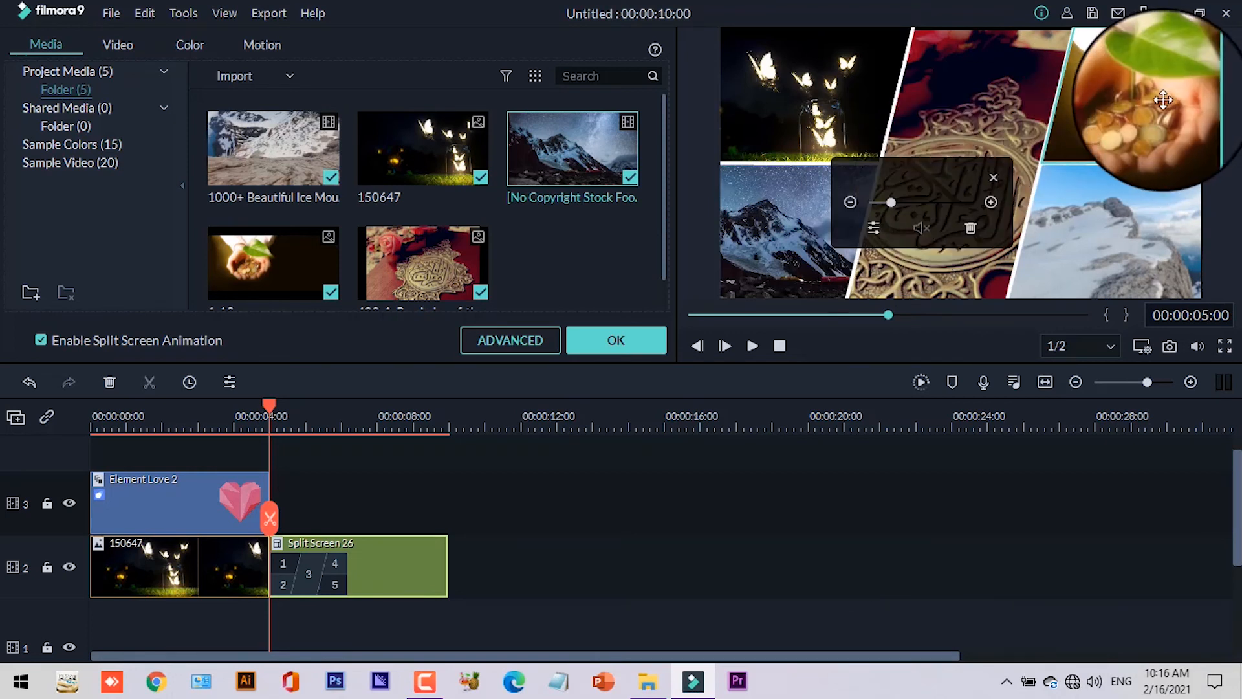
pyautogui.click(1143, 236)
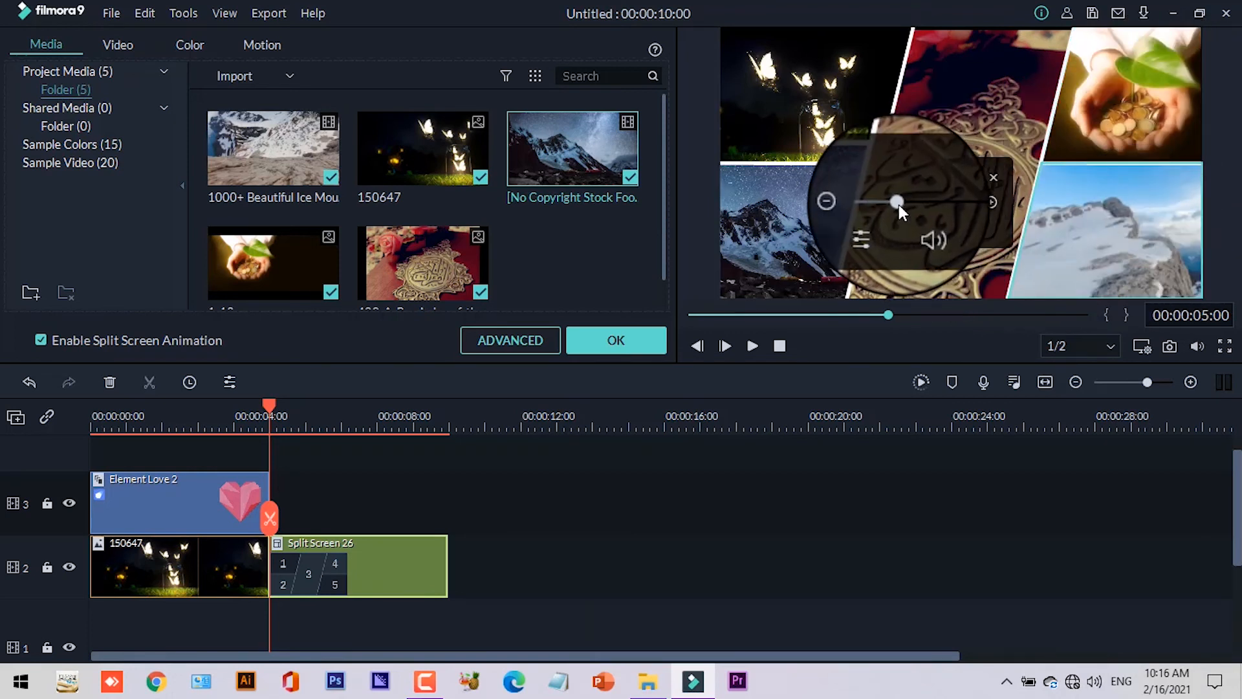
pyautogui.moveTo(899, 204); pyautogui.dragTo(881, 202)
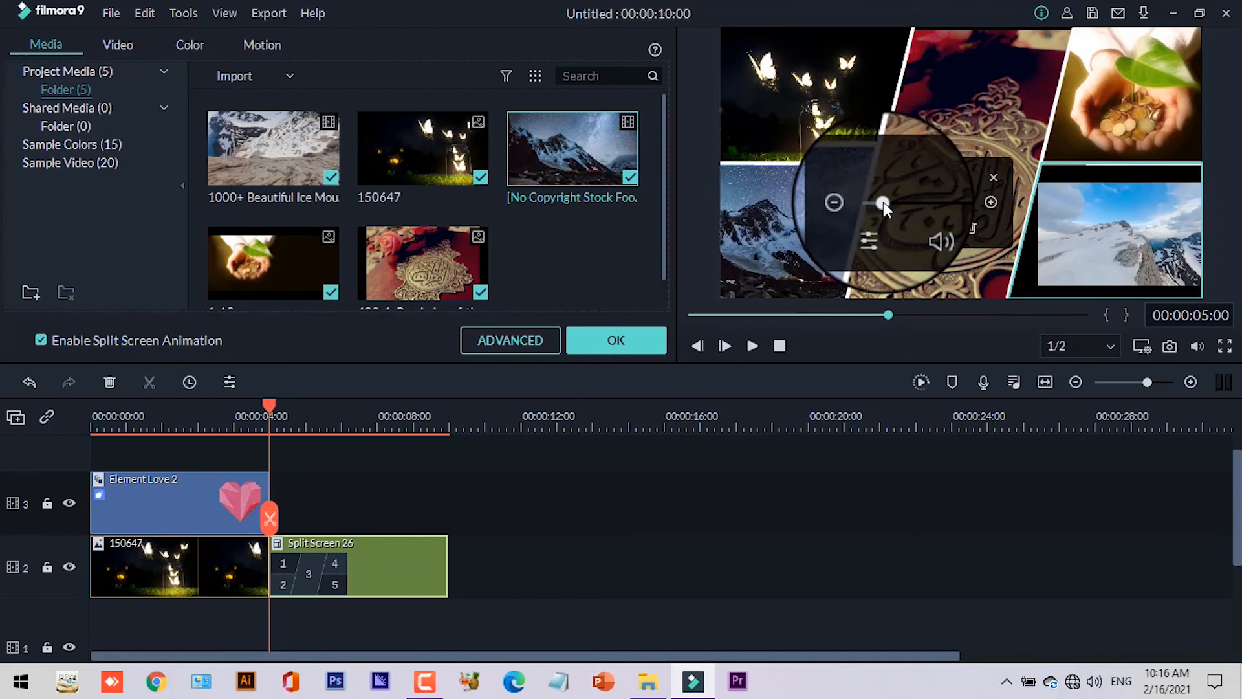
pyautogui.moveTo(1162, 212); pyautogui.dragTo(1145, 214)
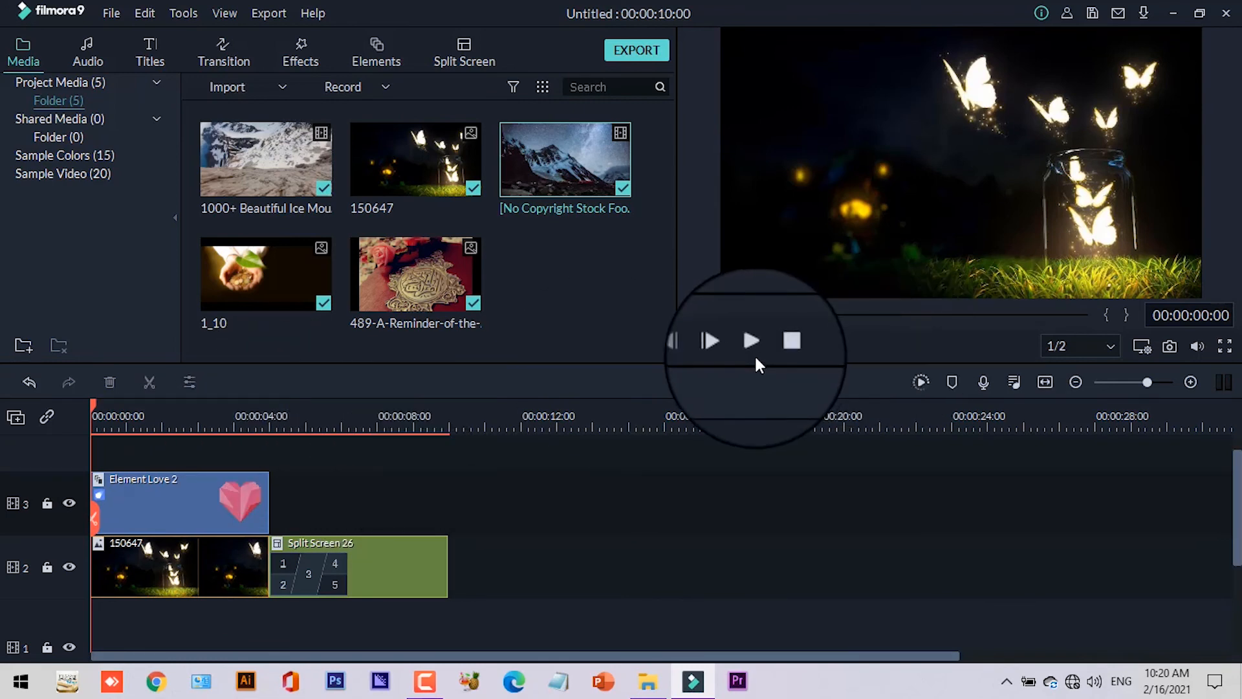
# Step: Play the timeline from the start in full-screen preview to review the heart overlay and split screen
pyautogui.click(1223, 346)
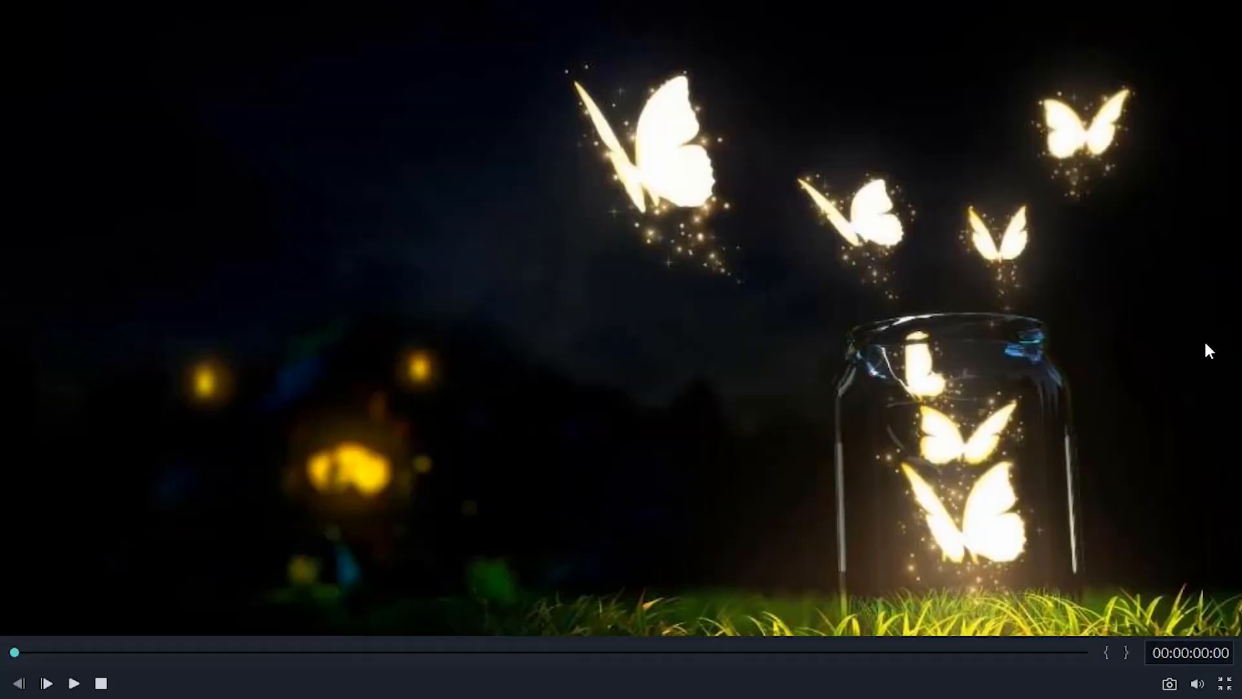
pyautogui.press('space')
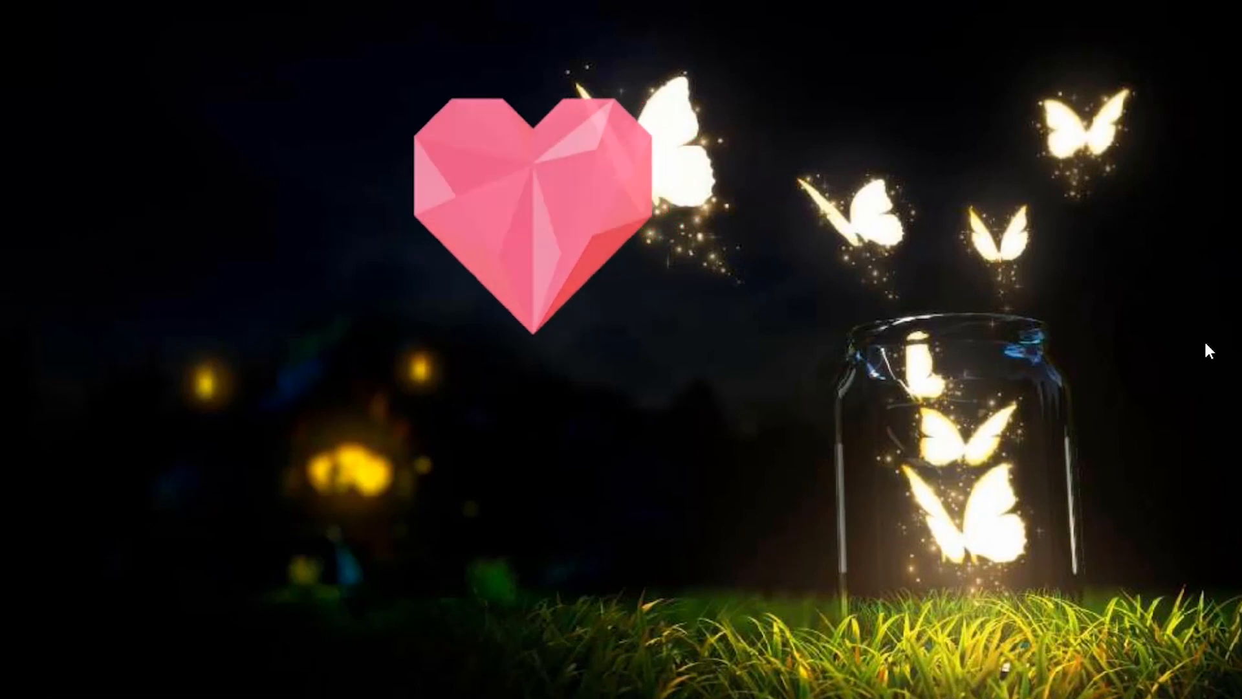